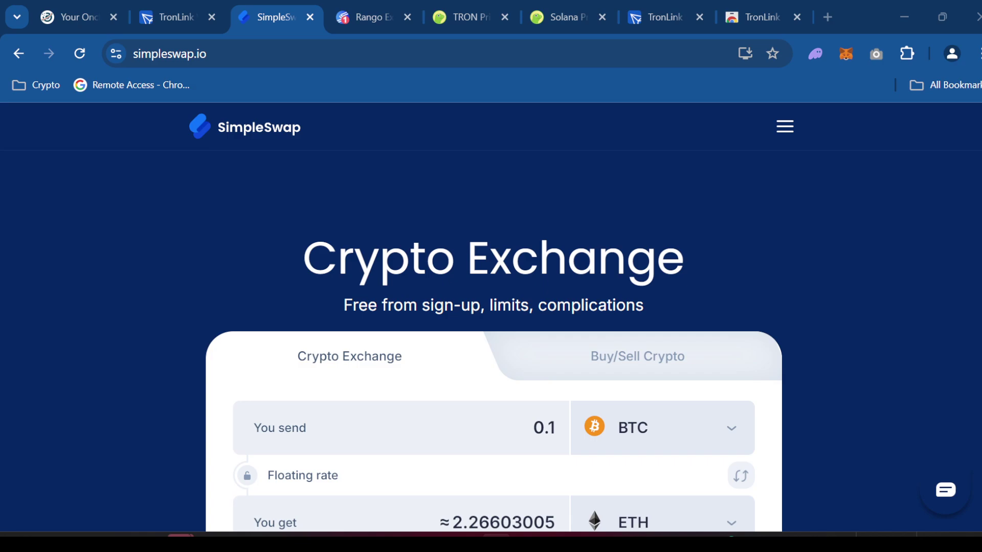
- Paste 0.000109 as the BTC send amount, replacing 0.1
type("0.000109")
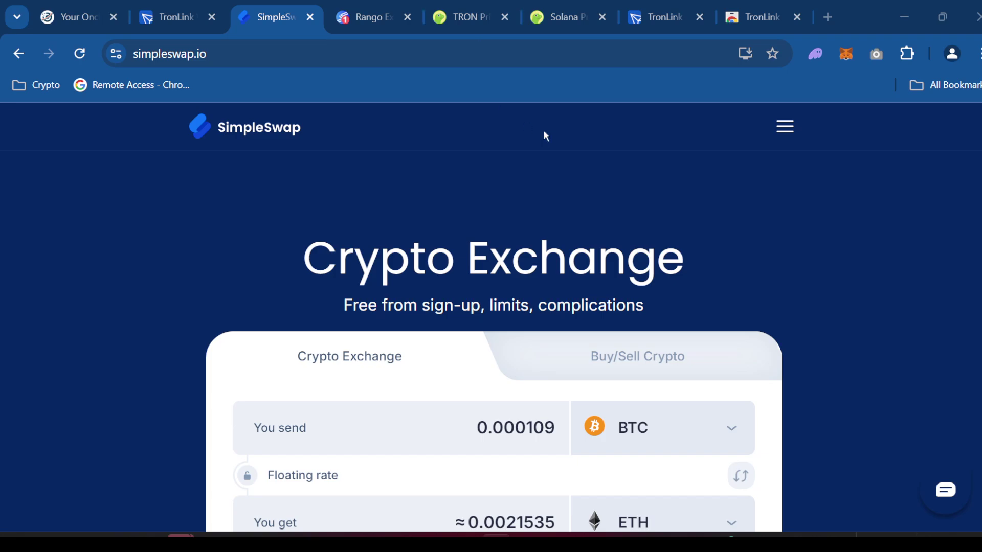
- Go to the tronlink.org home page and zoom it out to 90%
left_click(663, 22)
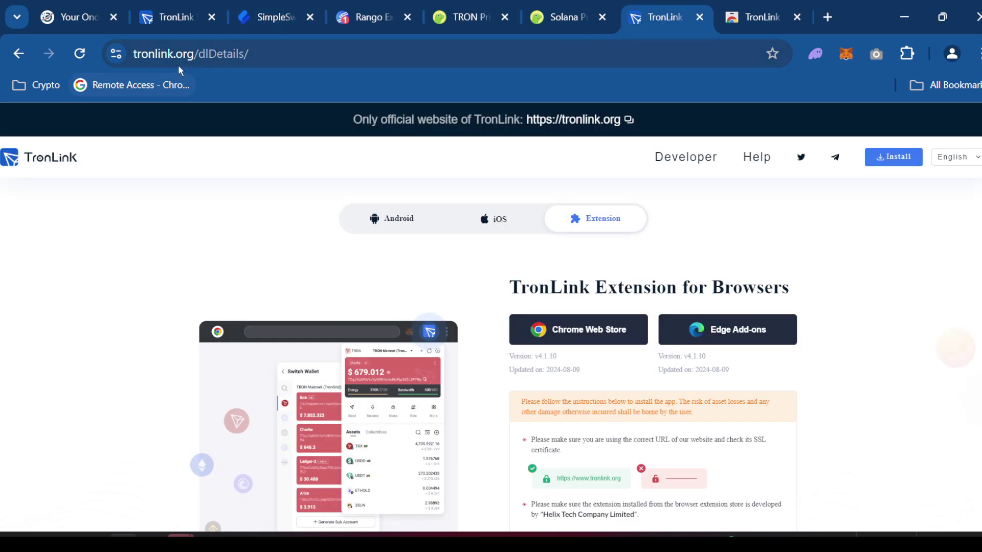
left_click_drag(195, 55, 370, 61)
key("BackSpace")
key("Return")
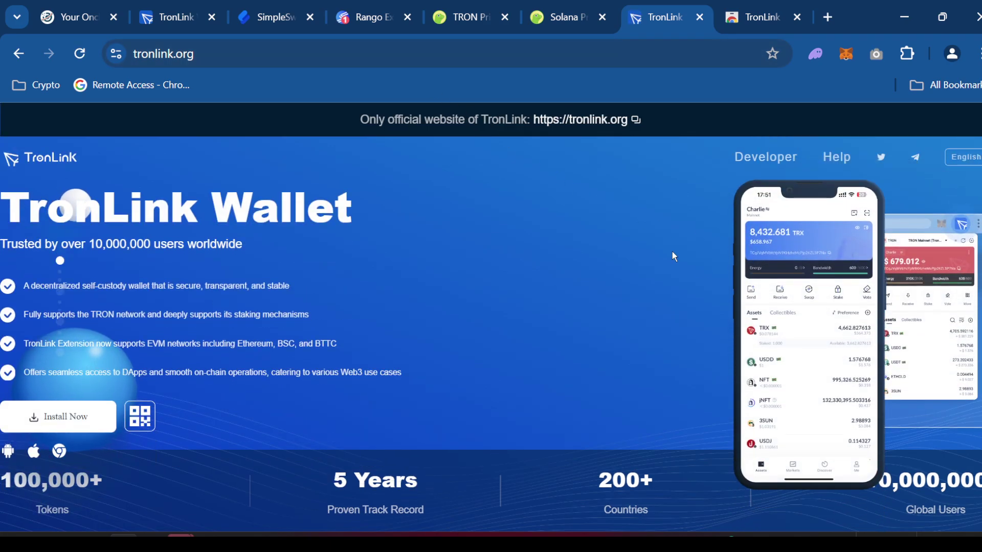
key("ctrl+minus")
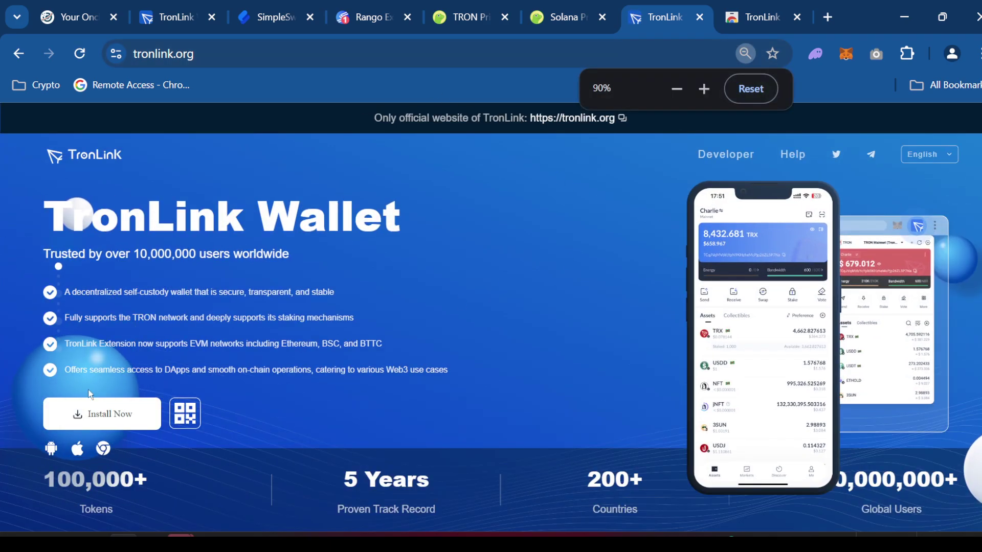
- Open the TronLink download page, look at the Android and iOS options, then pick the browser Extension
left_click(82, 413)
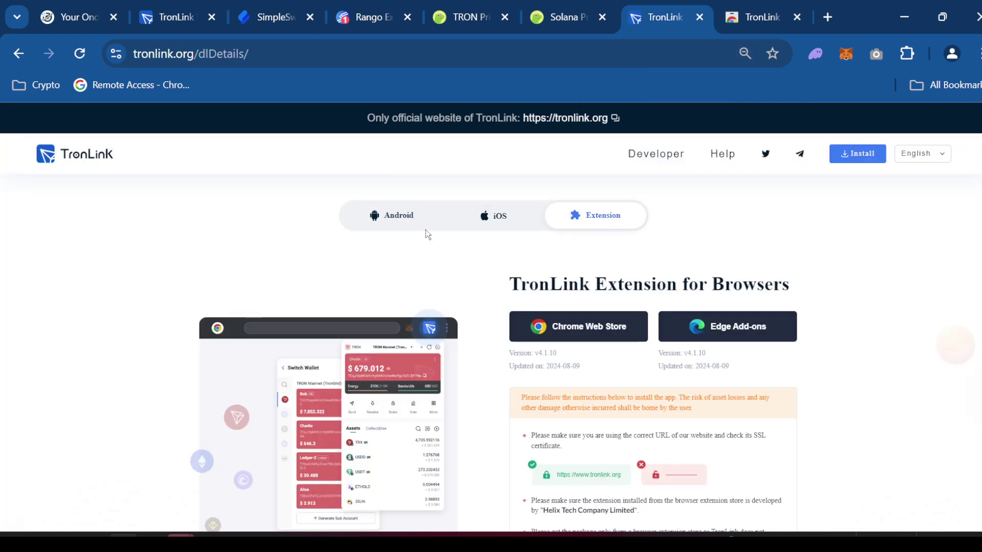
left_click(408, 223)
left_click(472, 215)
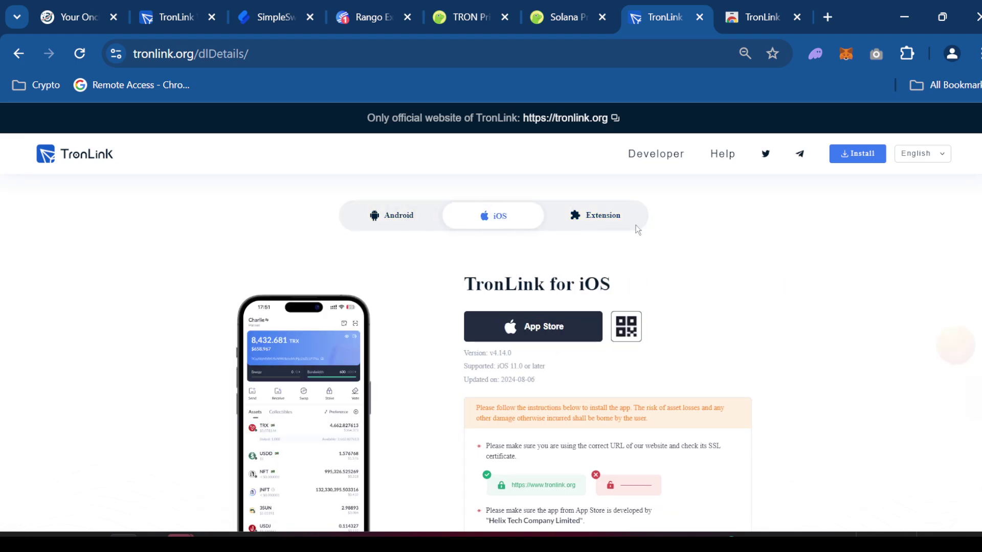
left_click(601, 217)
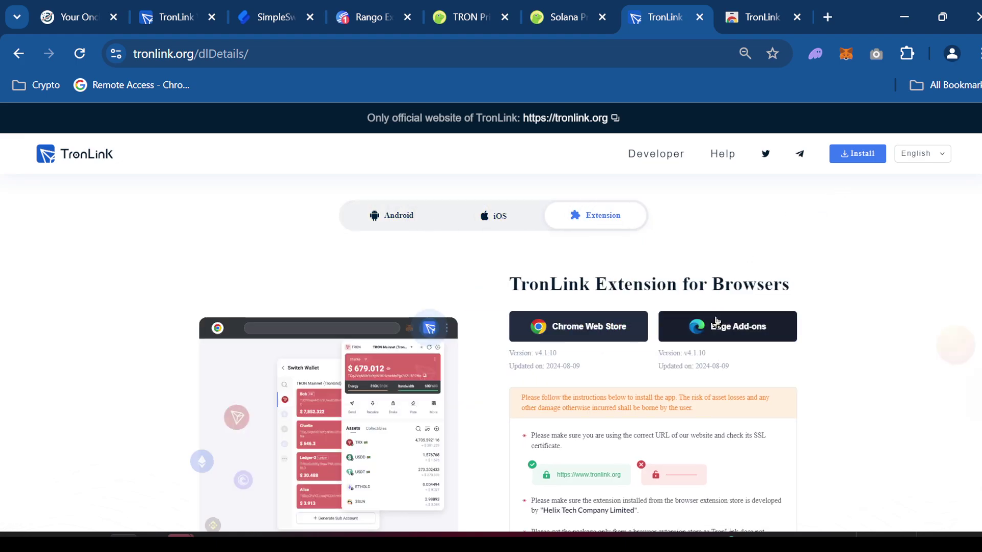
- Add the TronLink extension to Chrome from its Chrome Web Store page
left_click(595, 331)
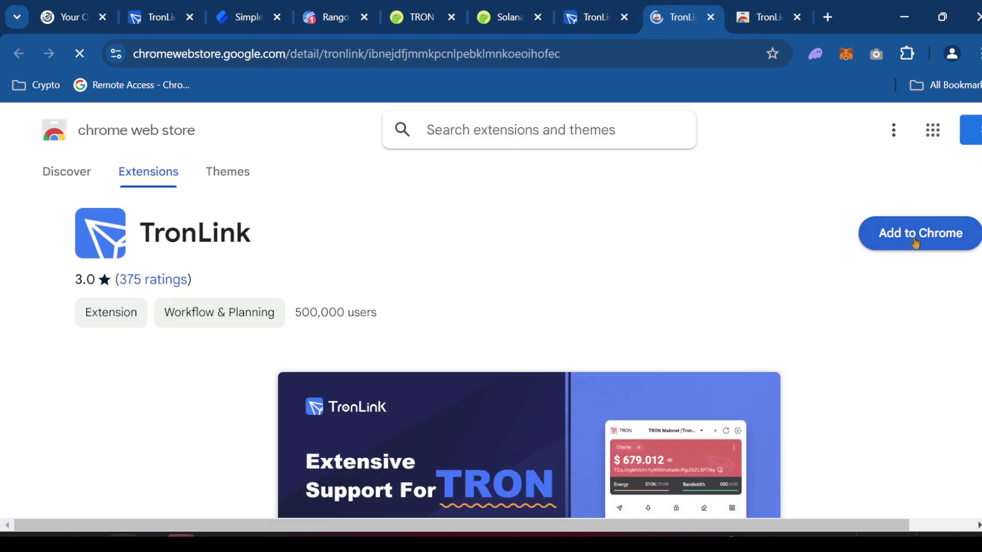
left_click(904, 241)
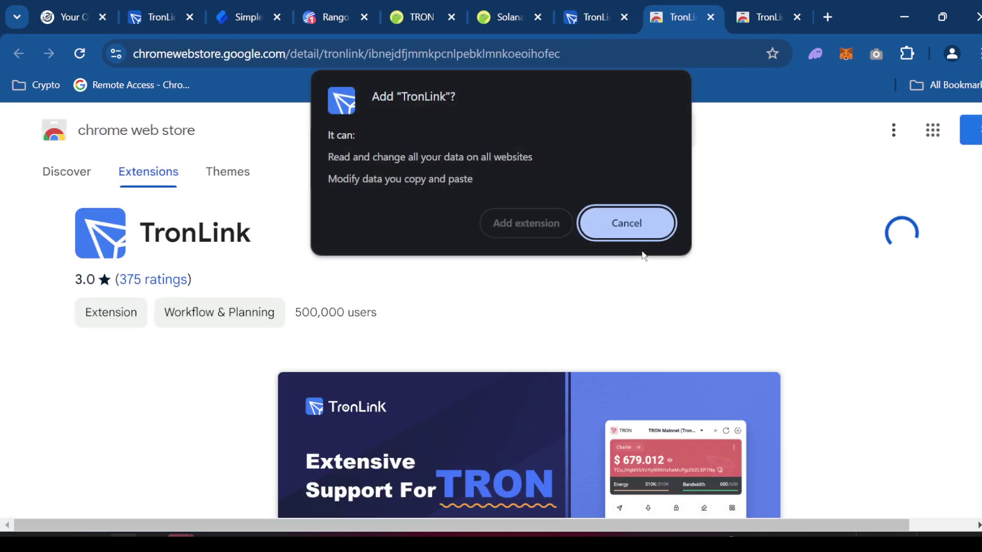
left_click(527, 221)
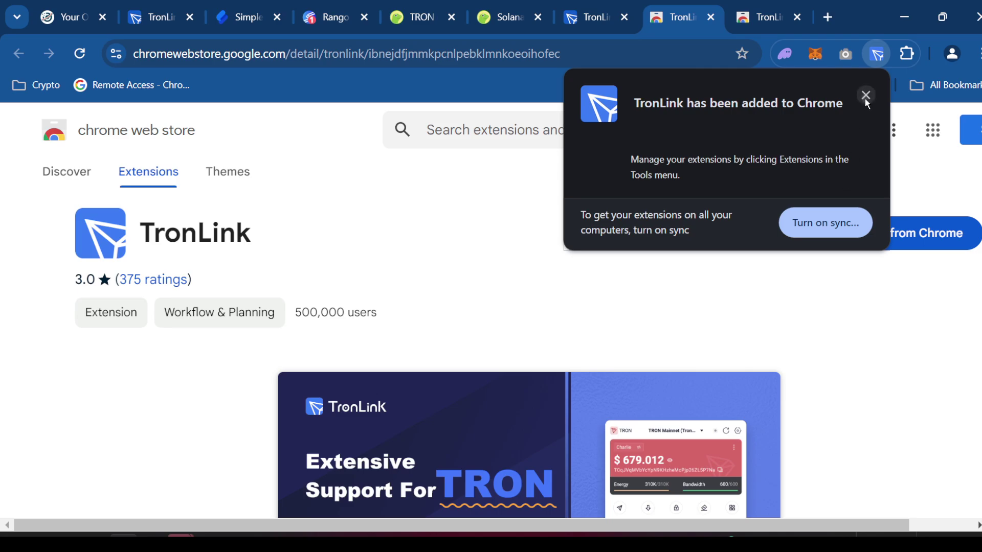
- Pin TronLink in Chrome's extensions menu for quick access
left_click(866, 95)
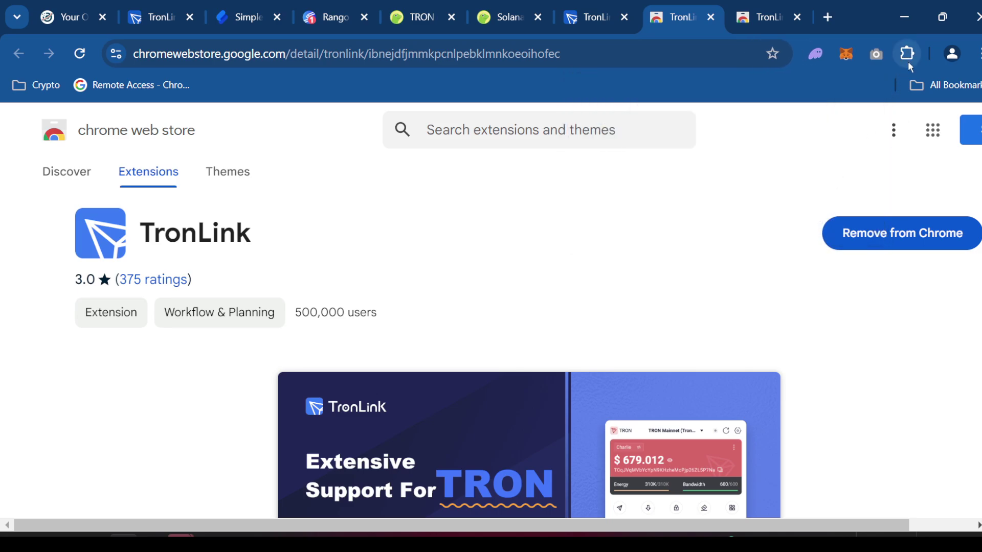
left_click(908, 55)
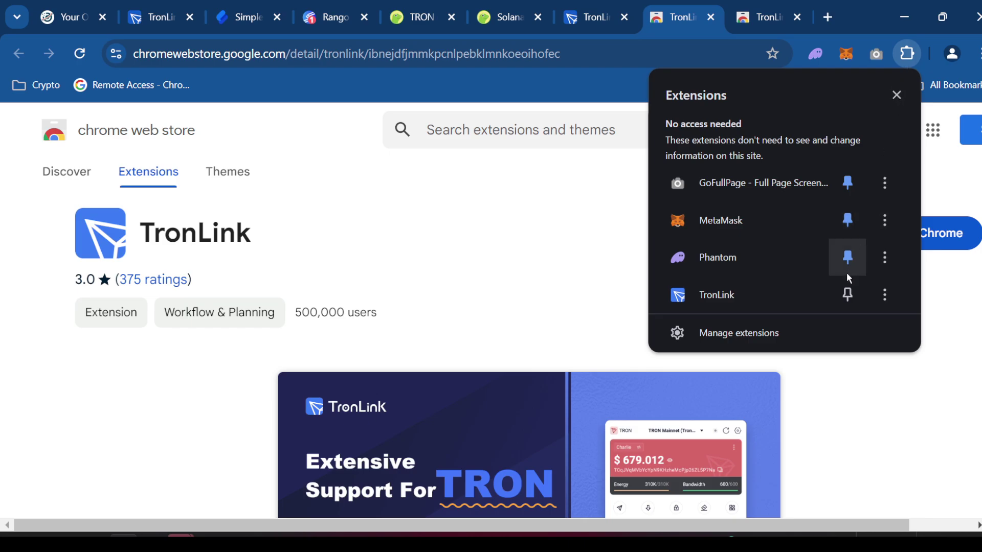
left_click(847, 294)
left_click(898, 96)
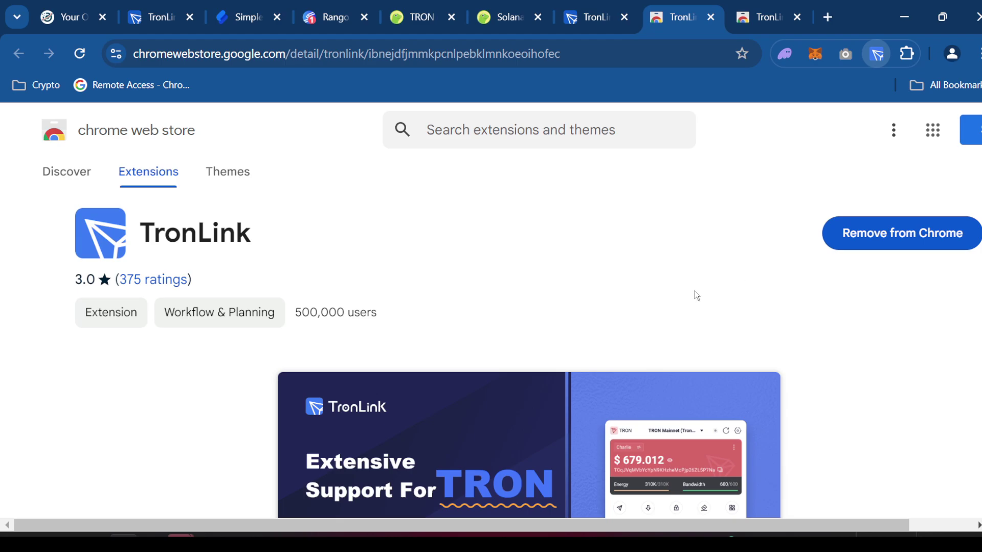
- Start creating a new TronLink wallet and accept the user agreement
left_click(878, 54)
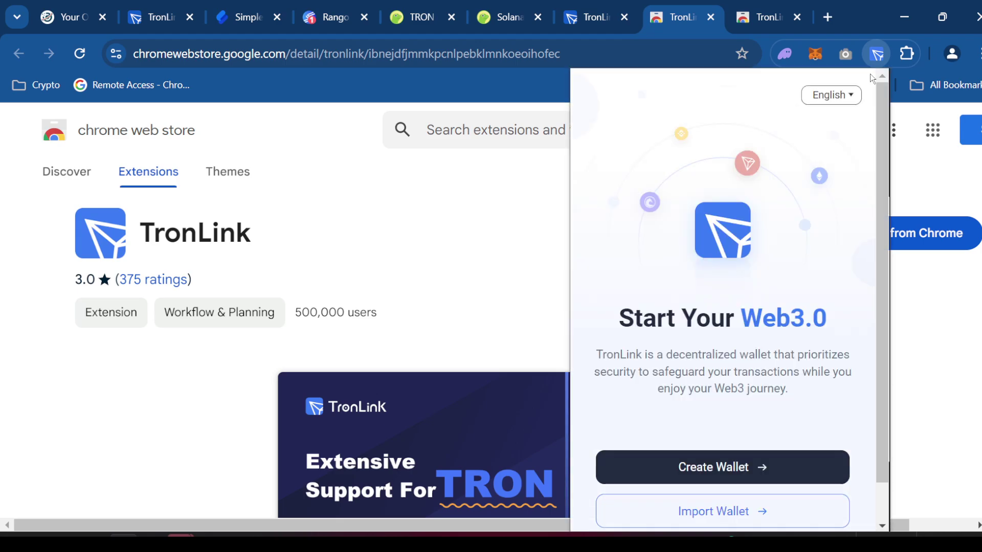
left_click(733, 454)
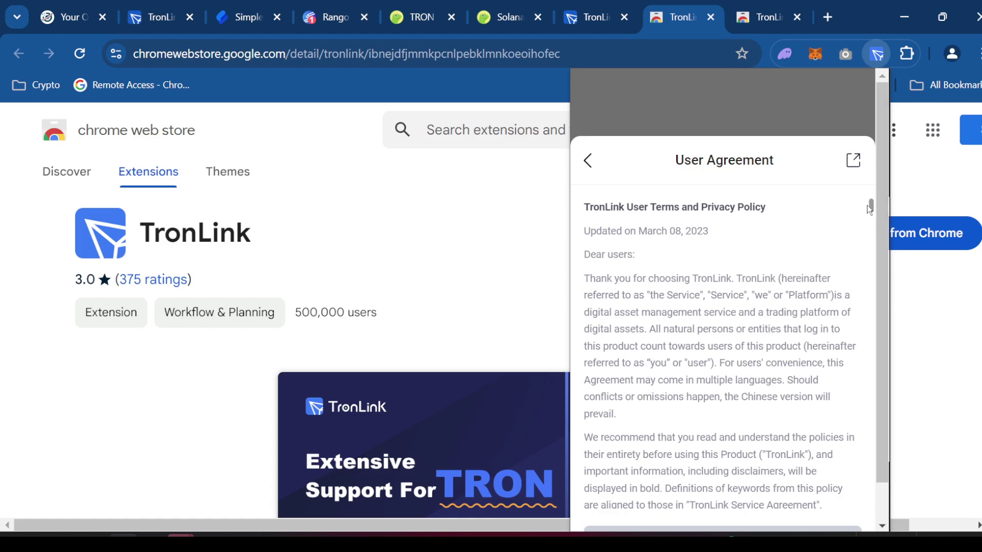
left_click_drag(870, 210, 862, 524)
scroll(786, 276, "down", 1)
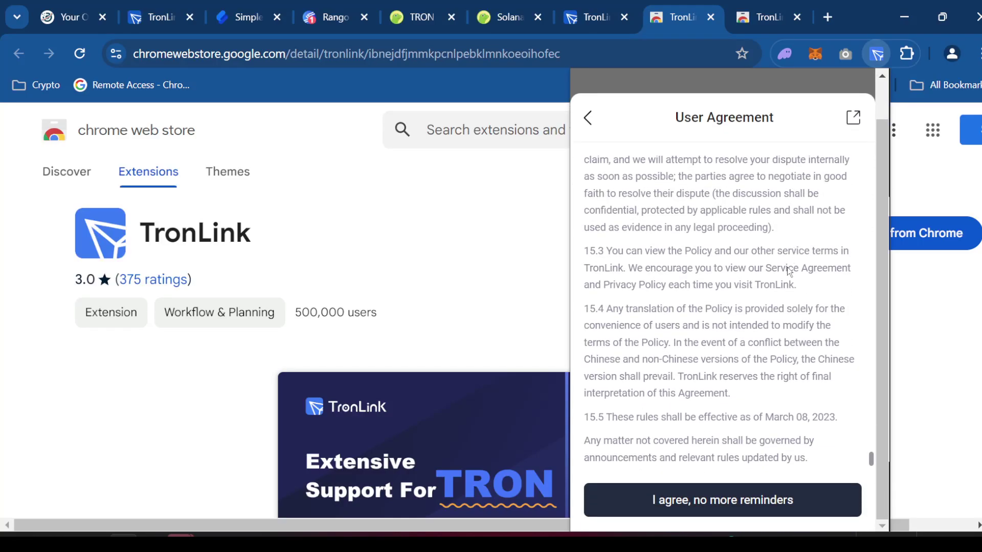
left_click(767, 498)
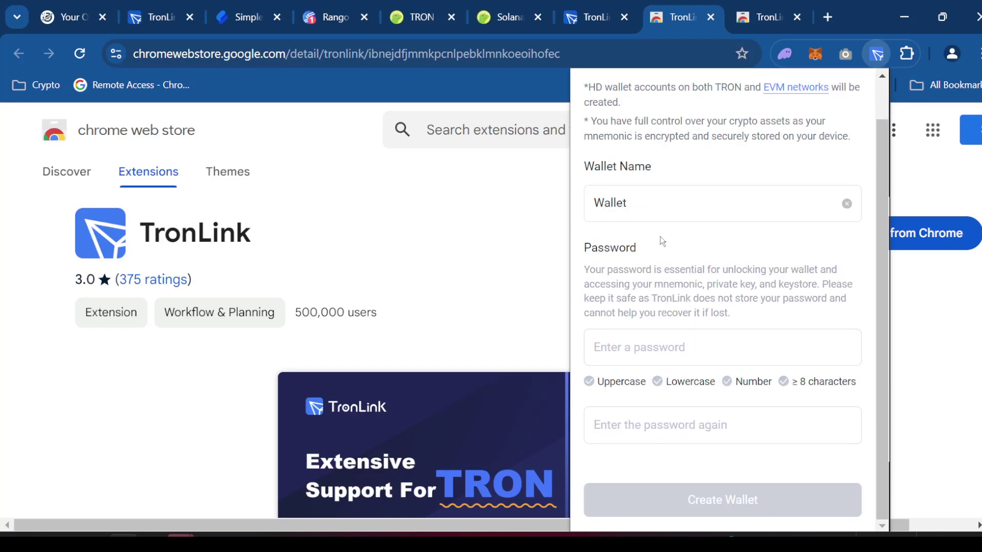
- Enter and repeat the wallet password, then create the wallet
left_click(662, 342)
type("Aabcdefg12")
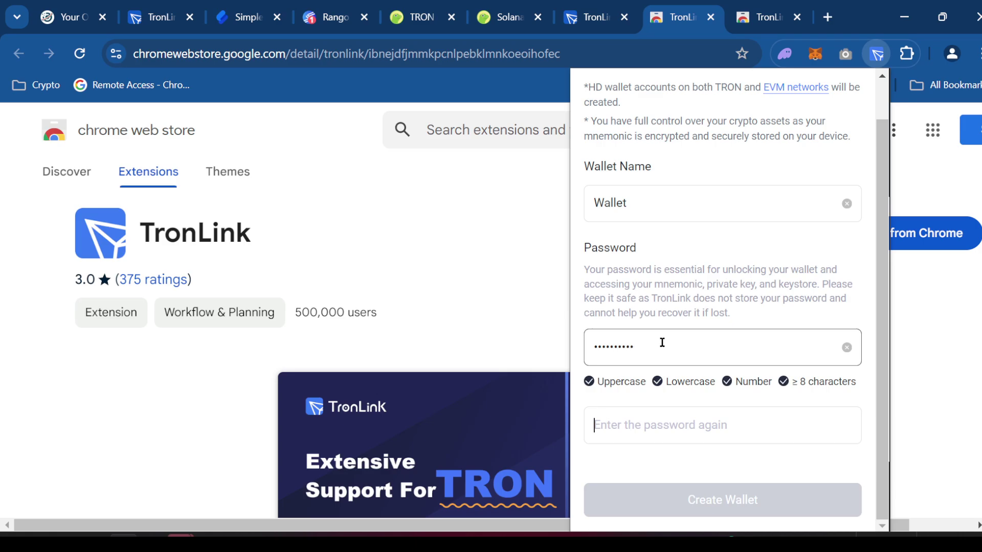
key("Tab")
type("Aabcdefg12")
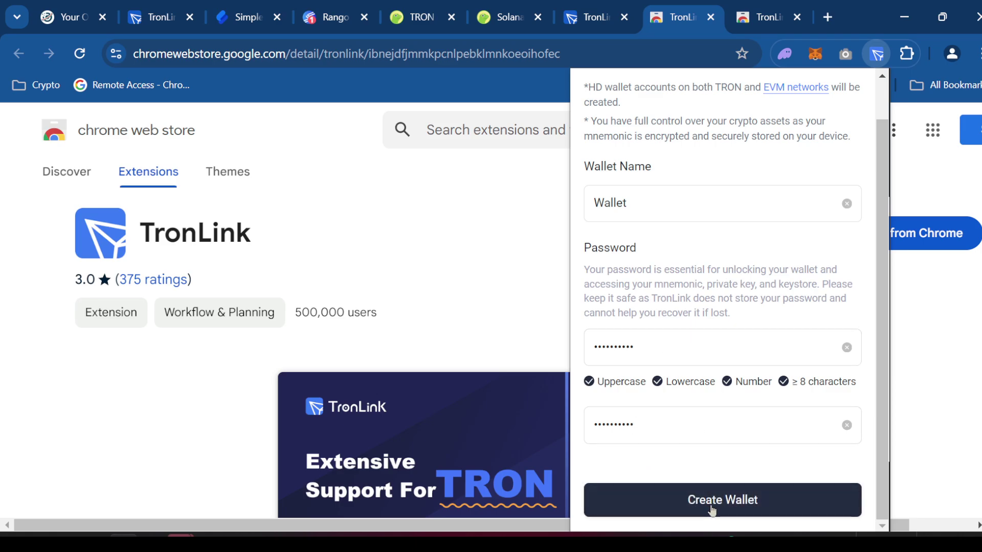
left_click(711, 509)
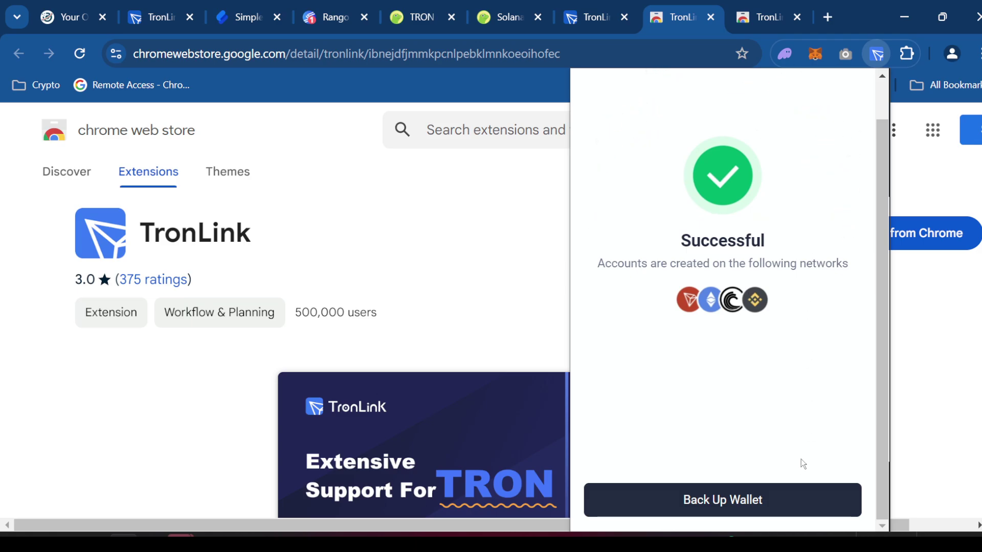
- Cancel the wallet backup prompt and close the TronLink popup
left_click(802, 500)
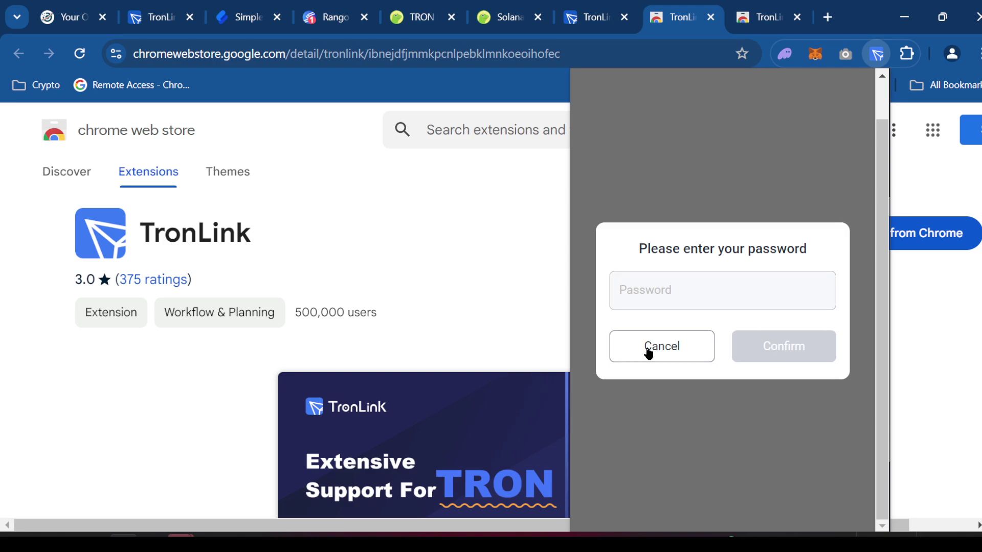
left_click(674, 290)
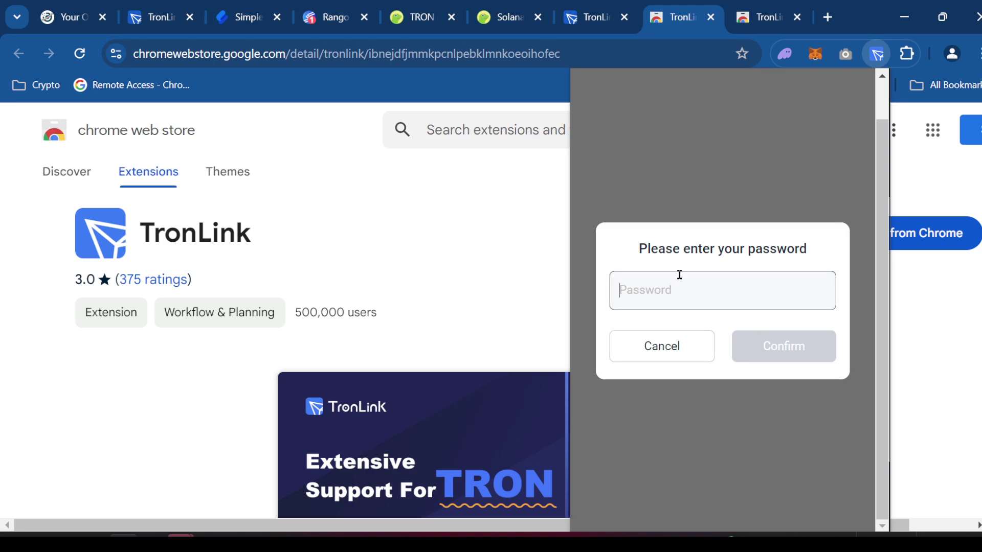
left_click(692, 347)
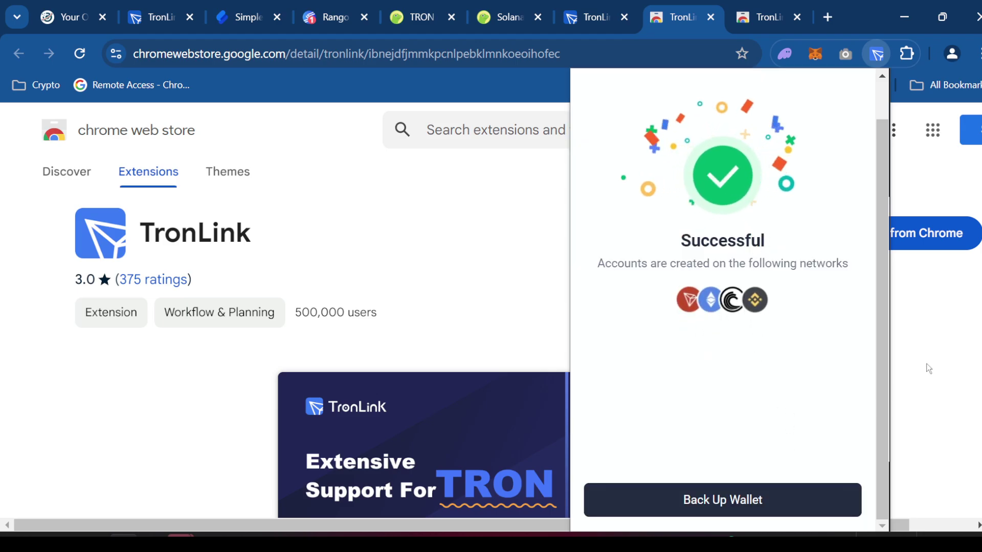
left_click(884, 55)
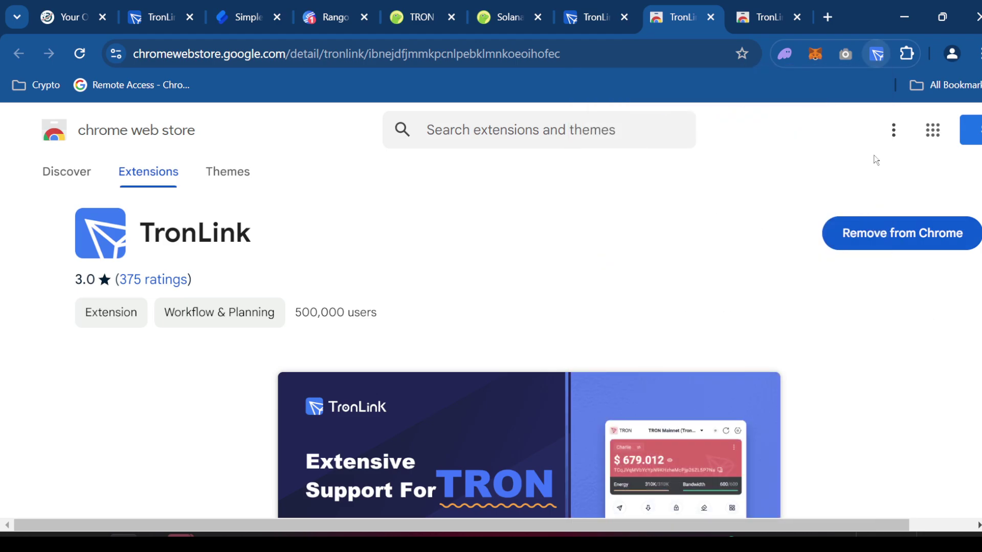
- Reopen TronLink, get past the EVM intro and new-version notice, then close the popup
left_click(881, 57)
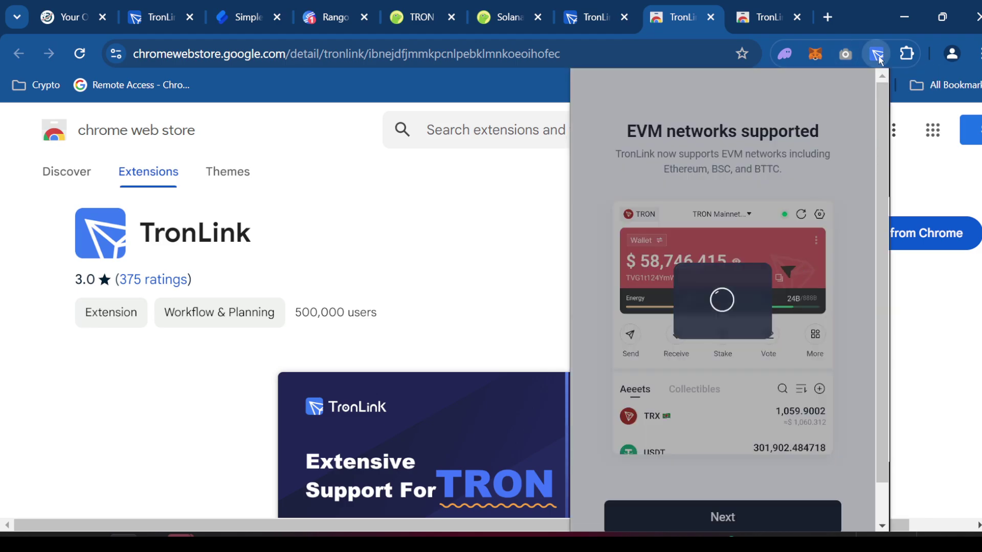
left_click(751, 474)
left_click(757, 474)
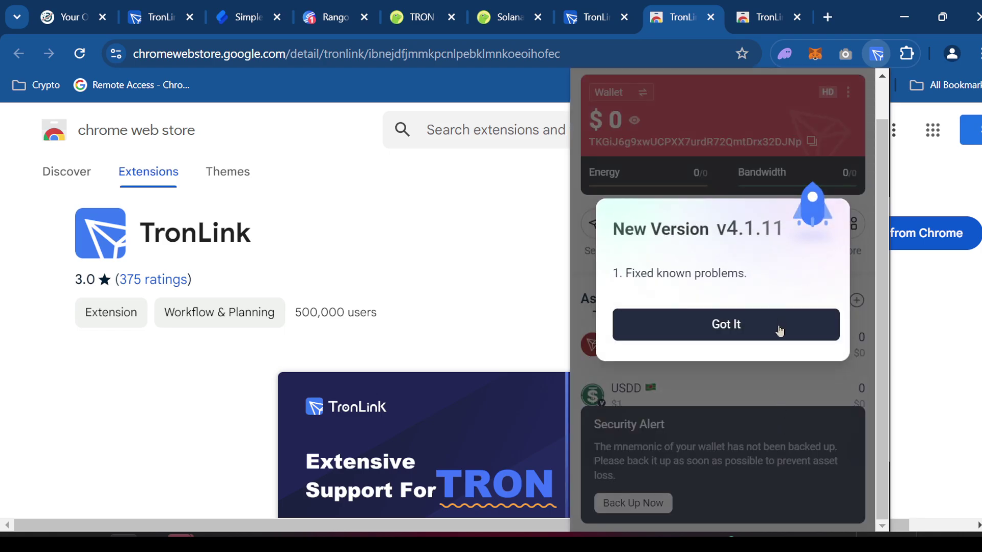
left_click(777, 330)
scroll(726, 299, "up", 1)
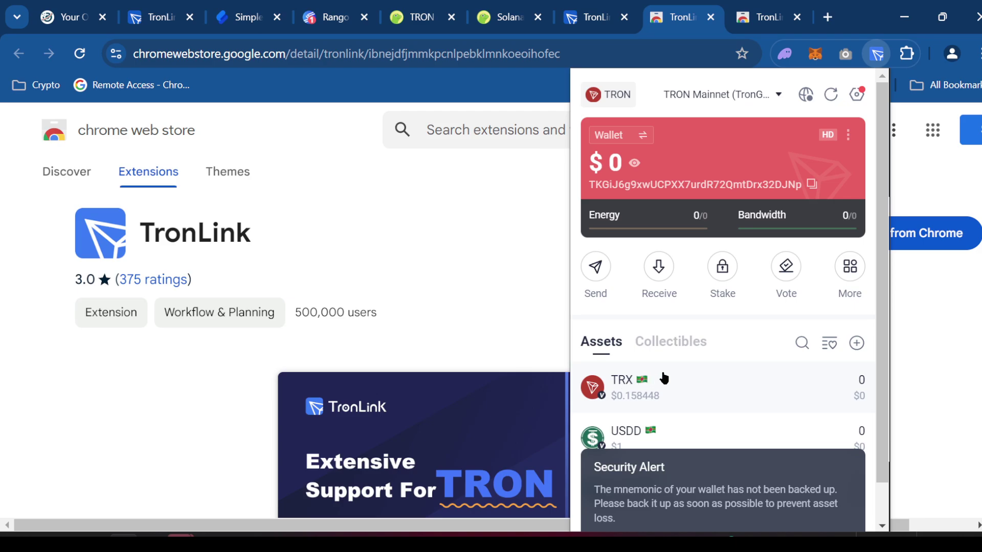
left_click(332, 151)
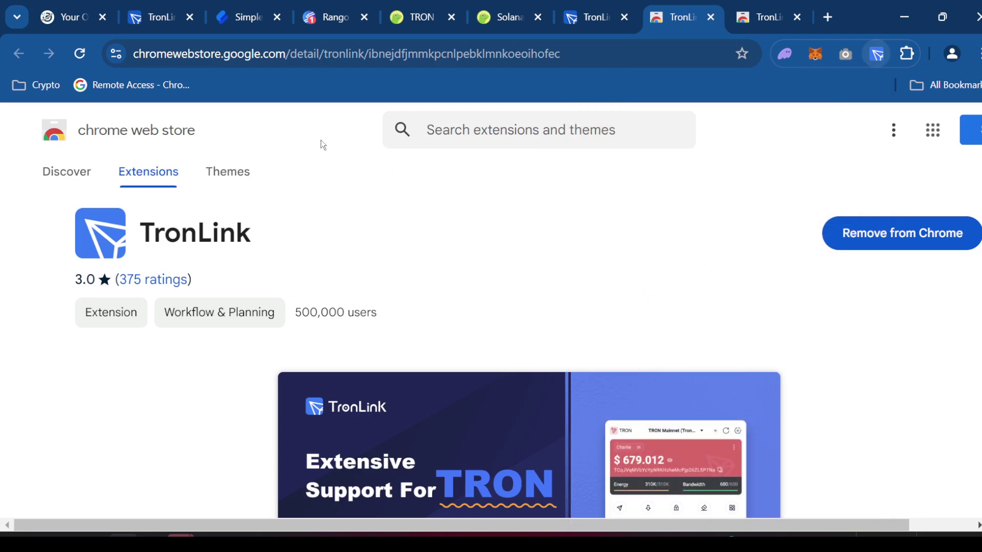
- Search the You send currency list for 'sol' to bring up SOL (Solana)
left_click(251, 18)
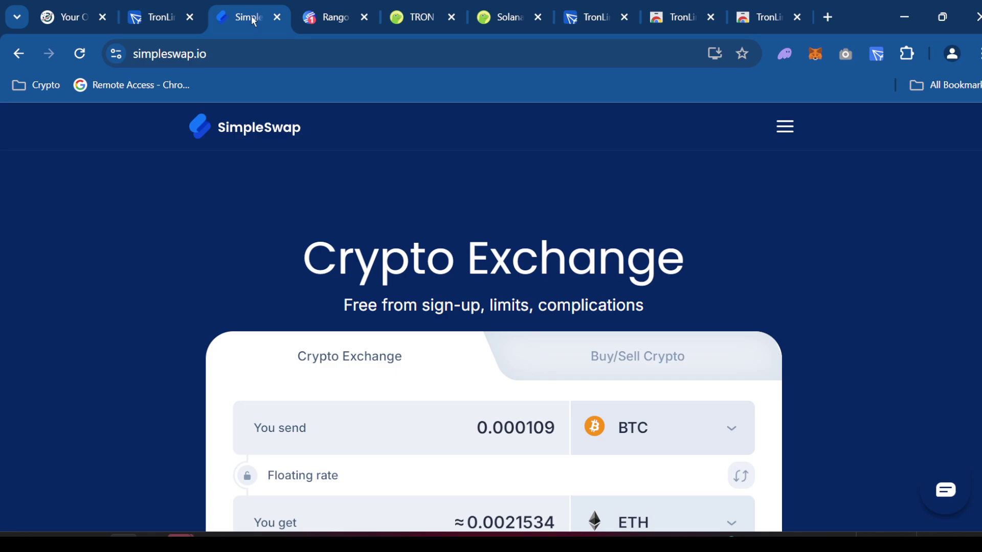
scroll(507, 348, "down", 3)
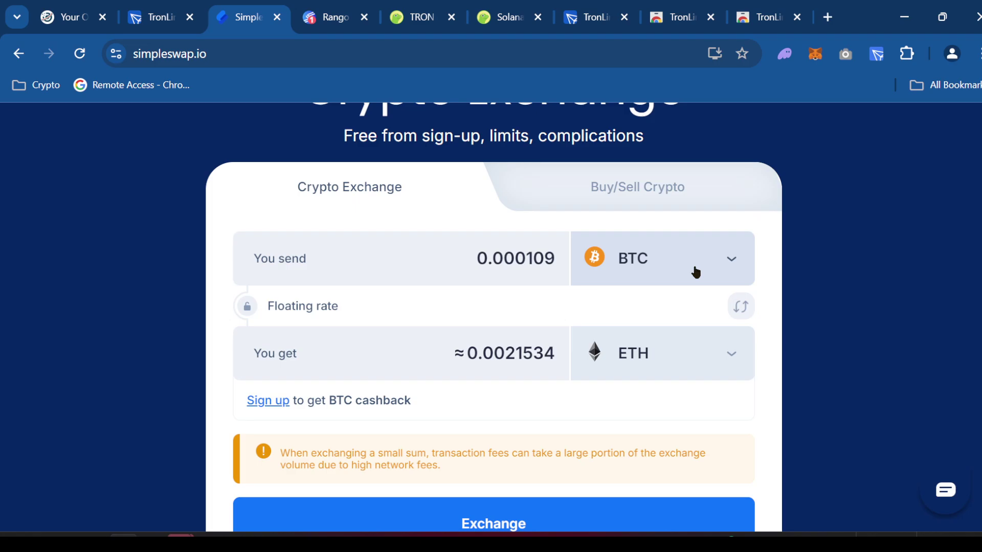
left_click(696, 272)
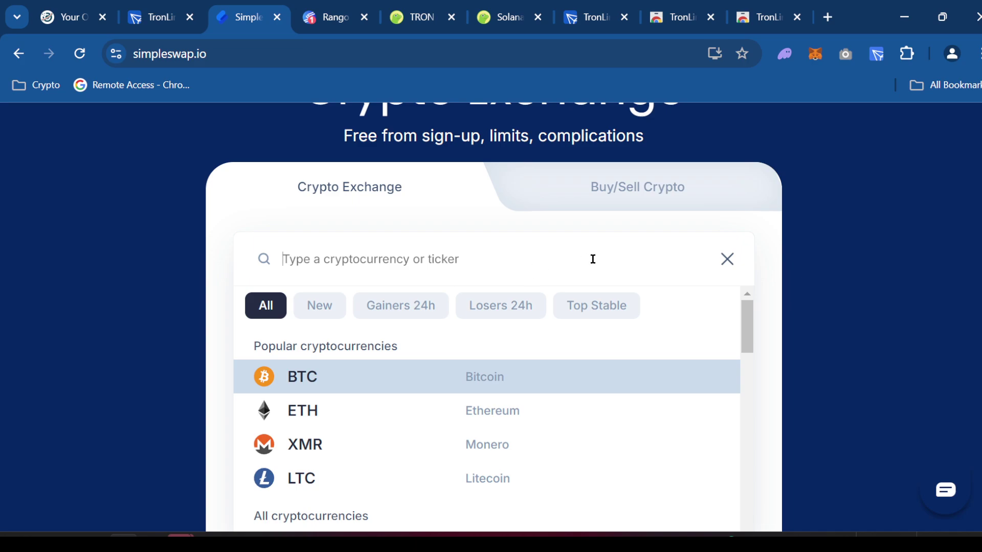
type("sol")
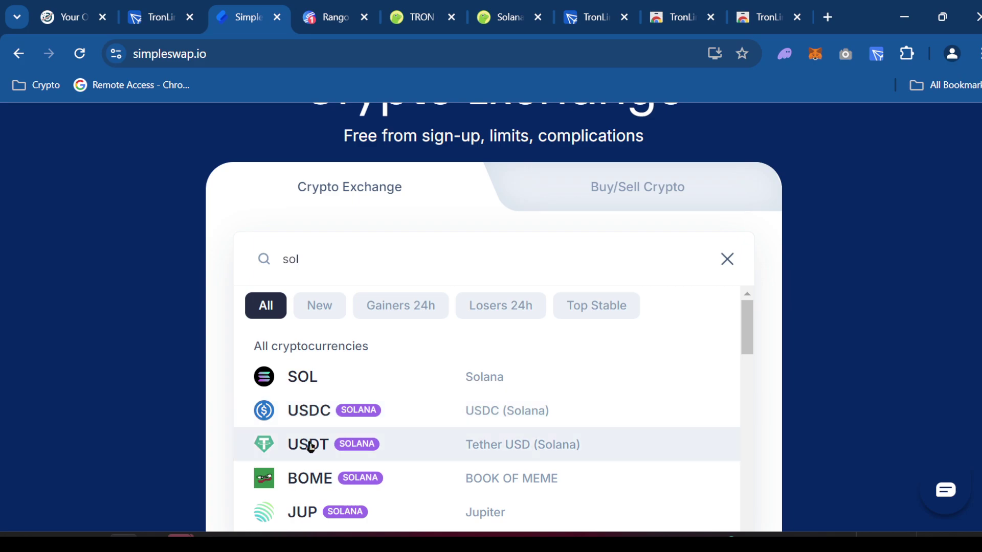
scroll(366, 440, "down", 1)
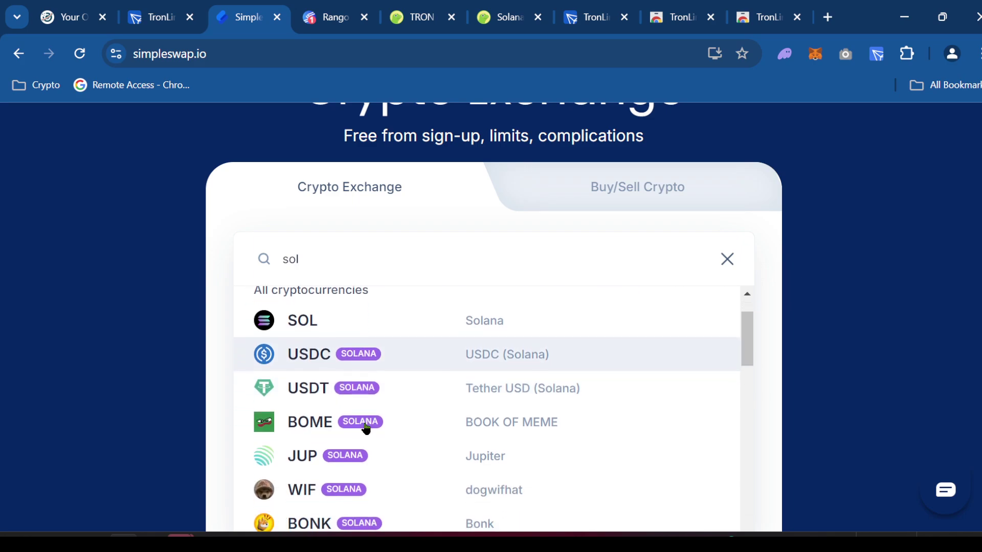
scroll(407, 423, "down", 2)
scroll(407, 423, "up", 3)
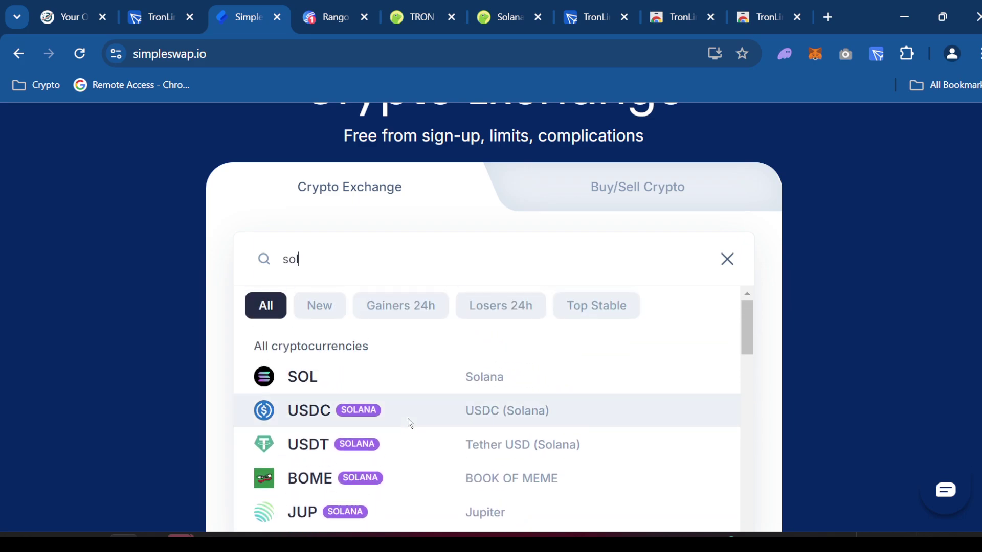
- Choose SOL as the currency to send and TRX as the currency to receive
left_click(451, 379)
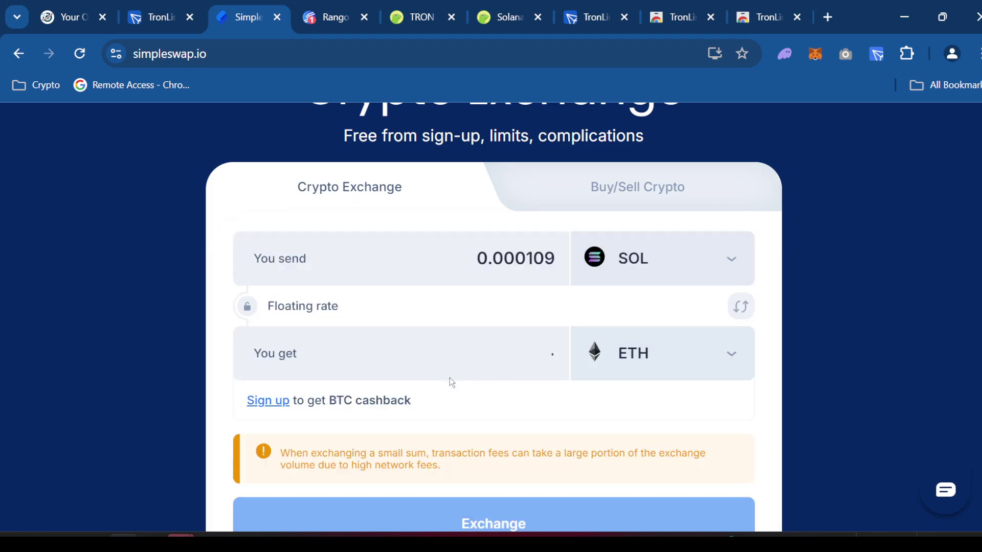
left_click(656, 364)
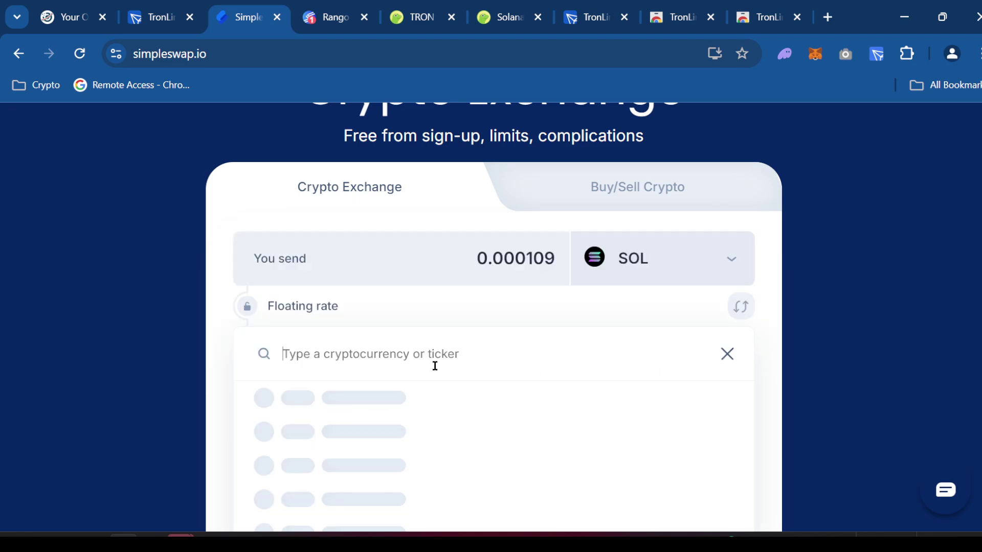
type("tron")
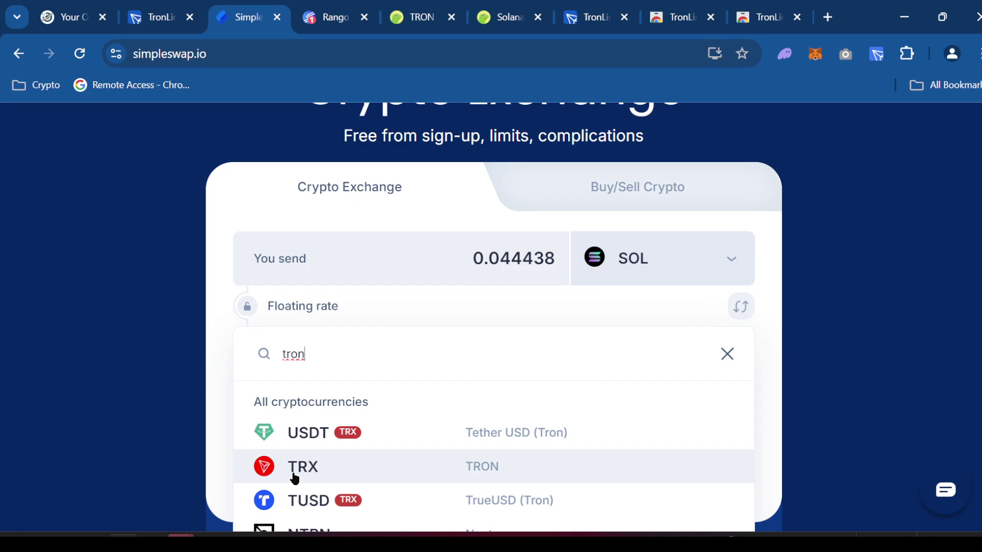
left_click(486, 471)
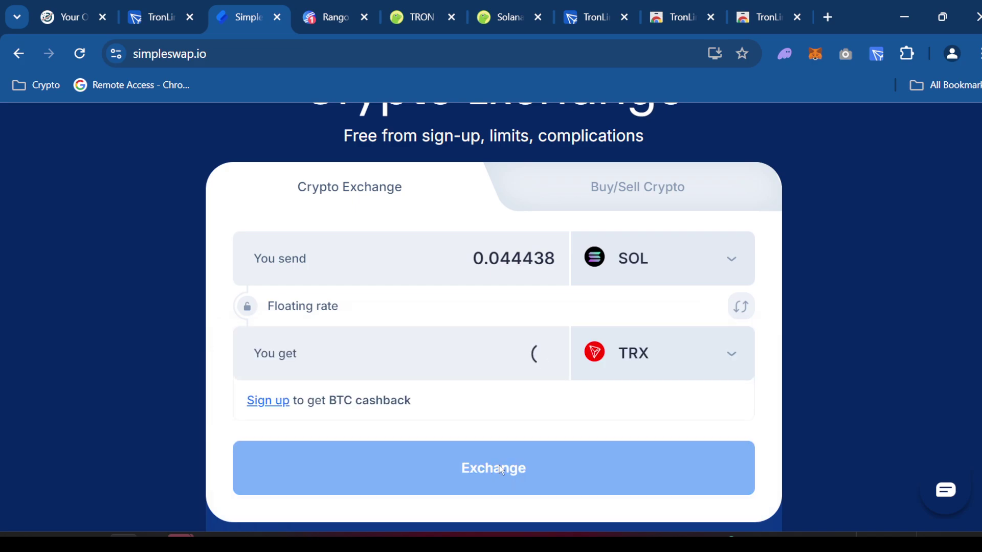
- Change the send amount to 5 SOL
left_click(521, 262)
double_click(521, 263)
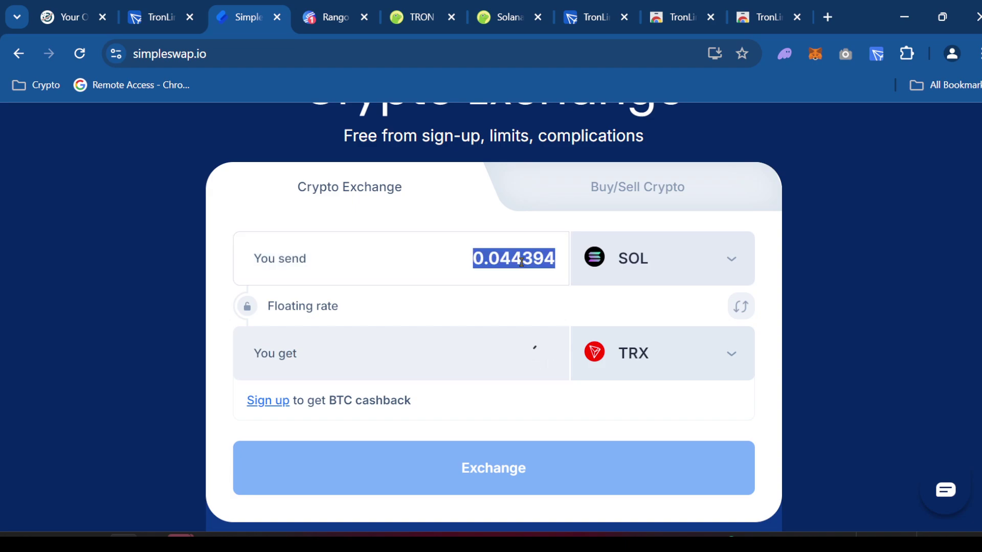
type("5")
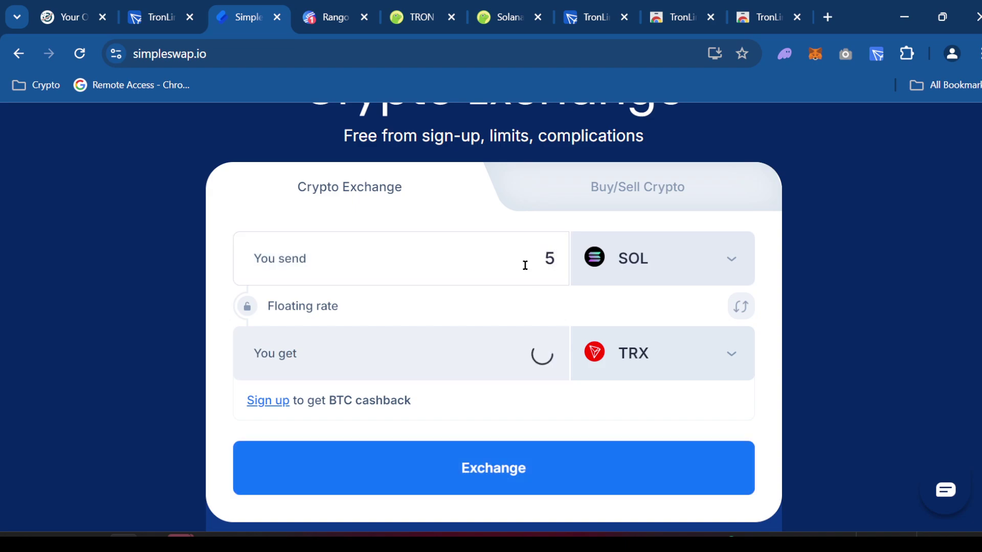
- Reload CoinGecko's Solana page at 90% zoom and switch the site to dark mode
left_click(503, 16)
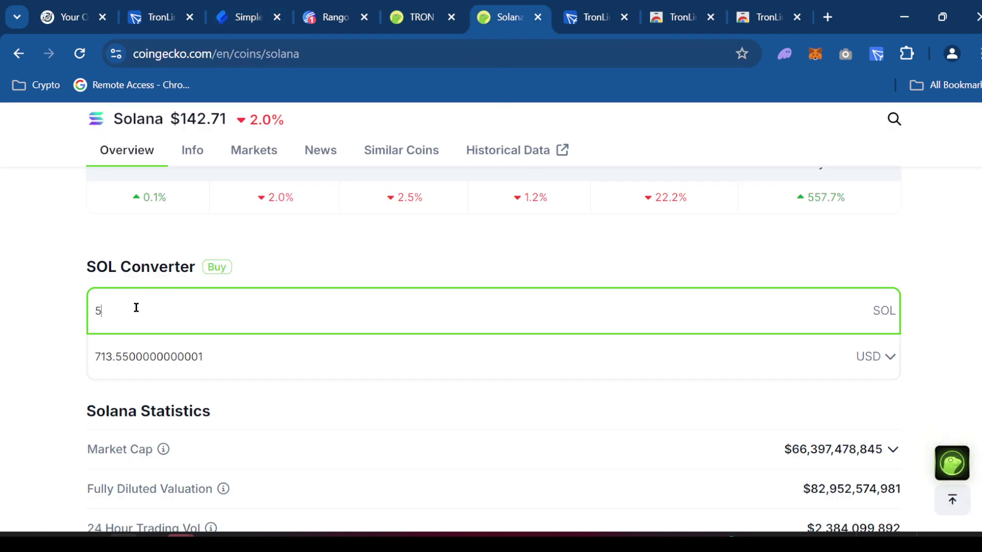
left_click(79, 53)
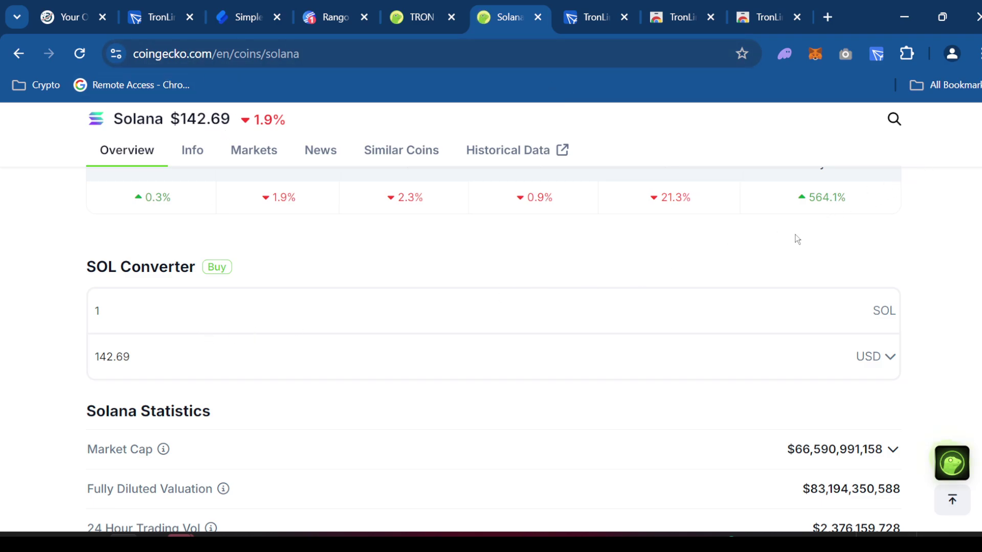
scroll(797, 240, "up", 10)
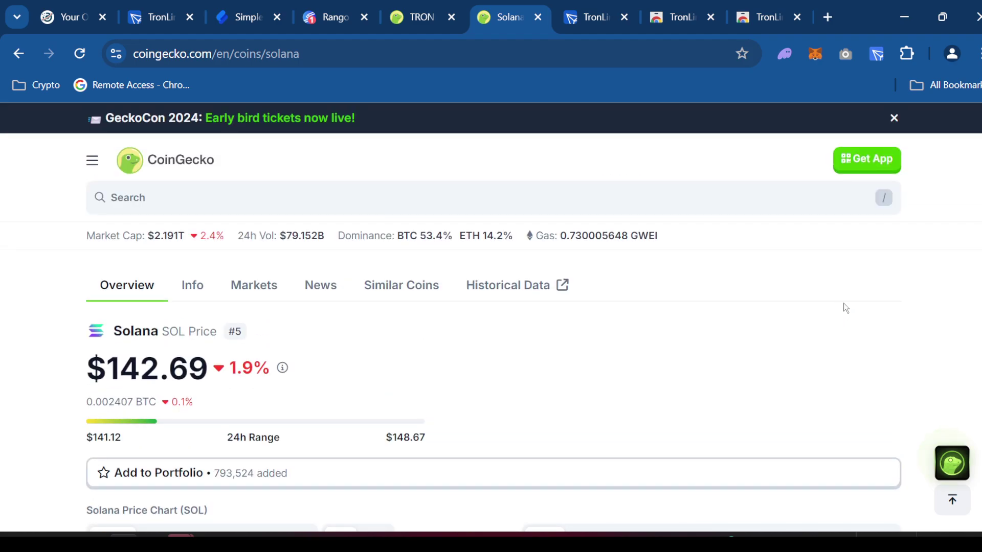
key("ctrl+minus")
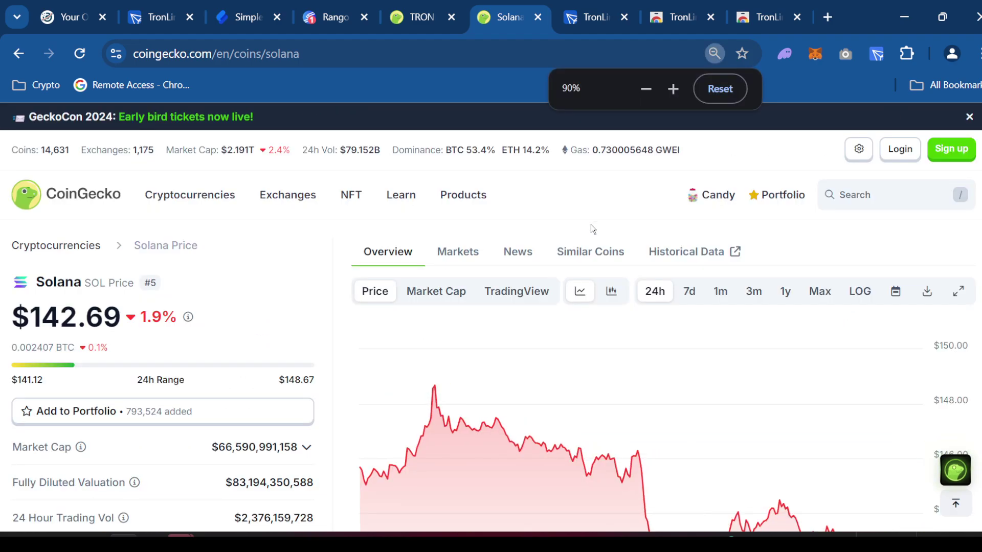
left_click(855, 156)
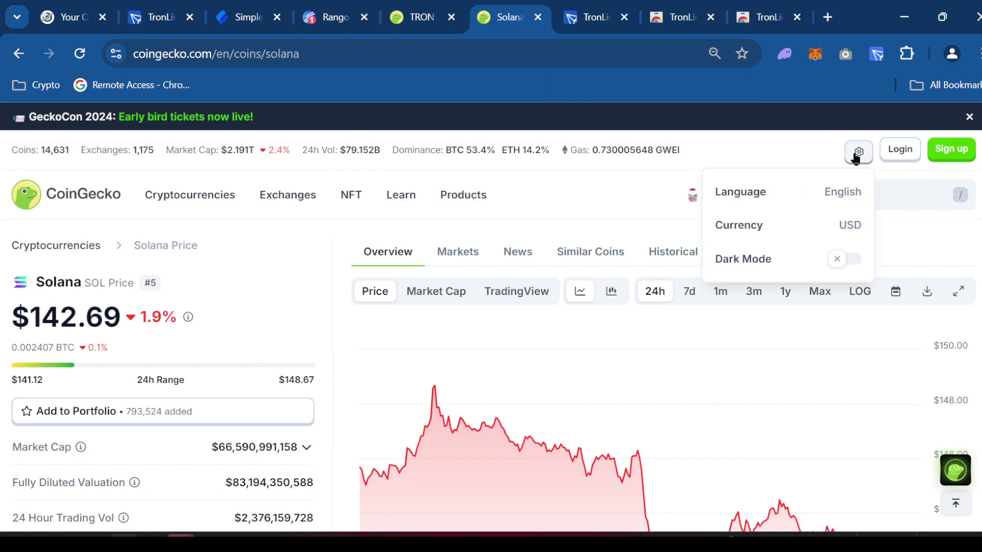
left_click(837, 261)
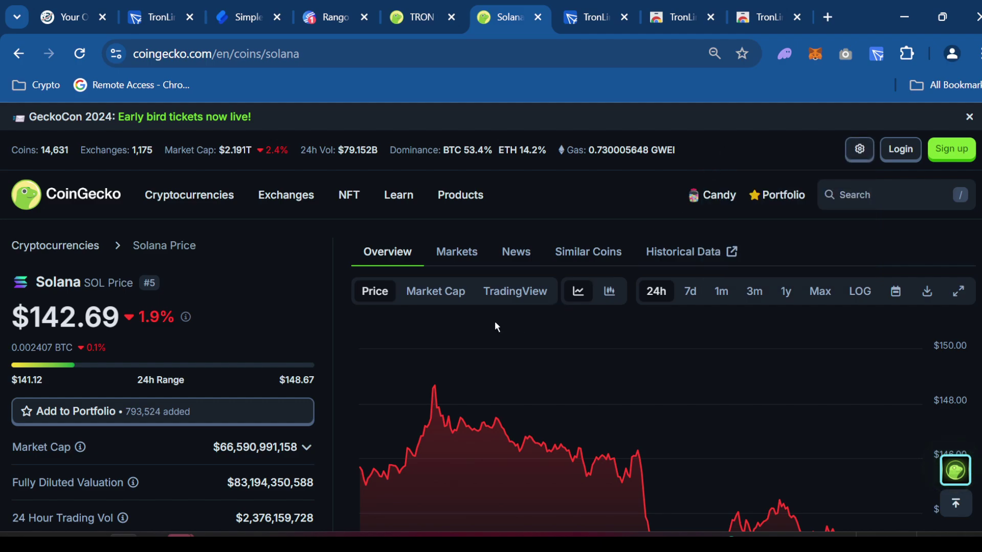
- Return to 100% zoom and enter 5 in the SOL converter, showing 713.45 USD
scroll(480, 322, "down", 6)
scroll(311, 295, "down", 12)
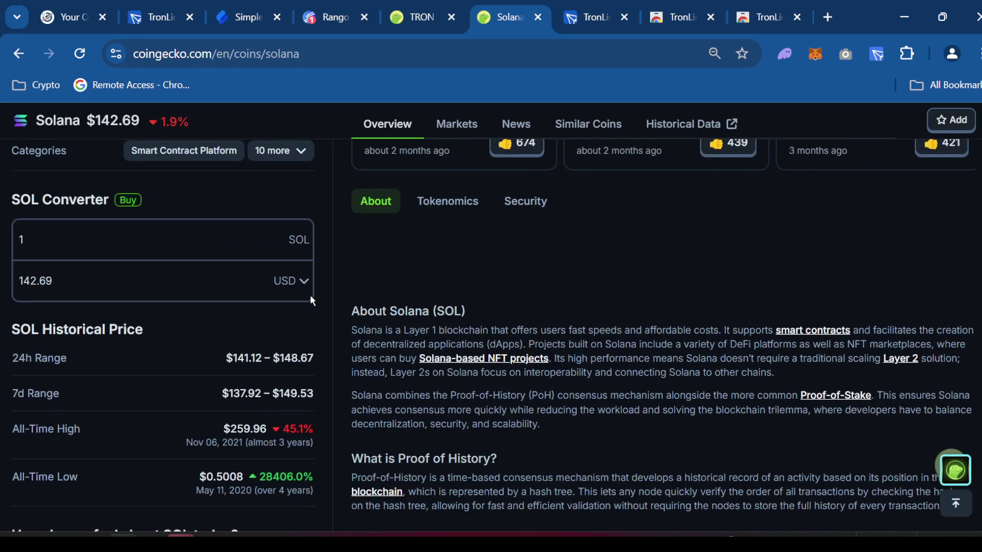
key("ctrl+plus")
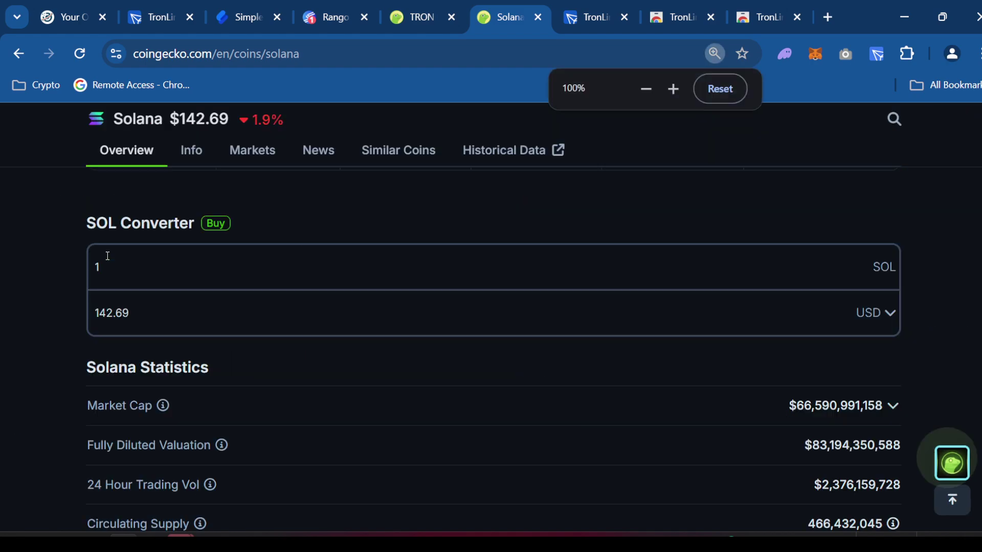
left_click(297, 265)
type("5")
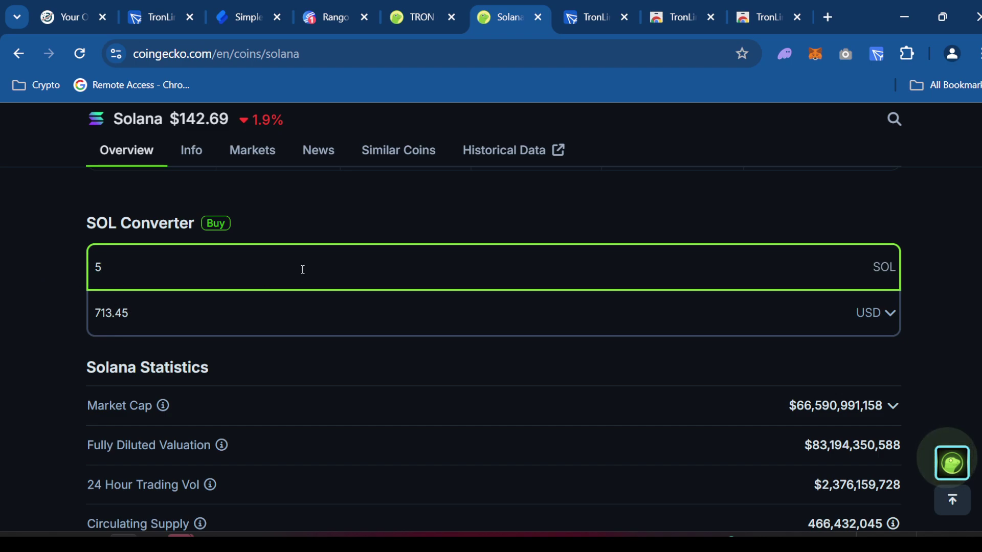
- Enter 713 in the calculator, then bring the web page back
key("XF86Calculator")
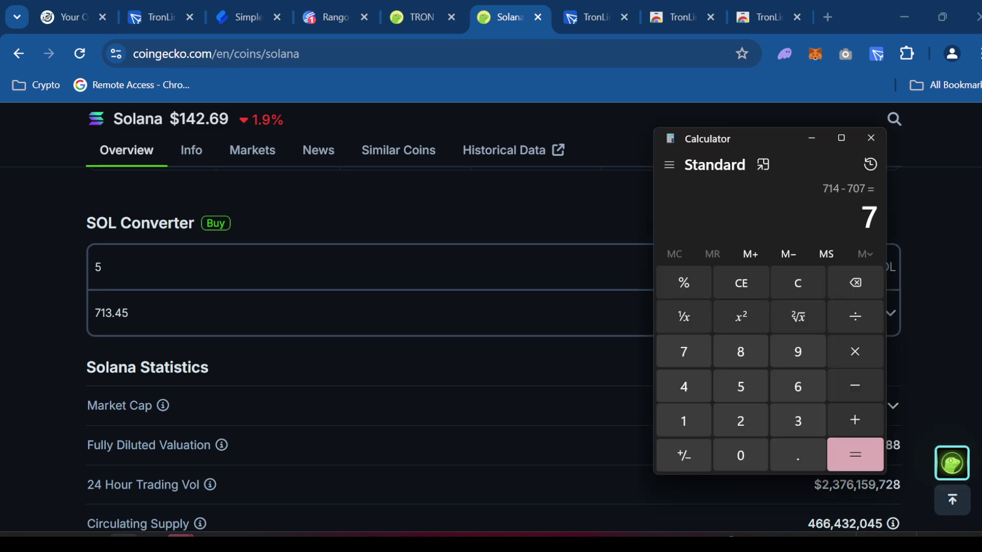
left_click(801, 281)
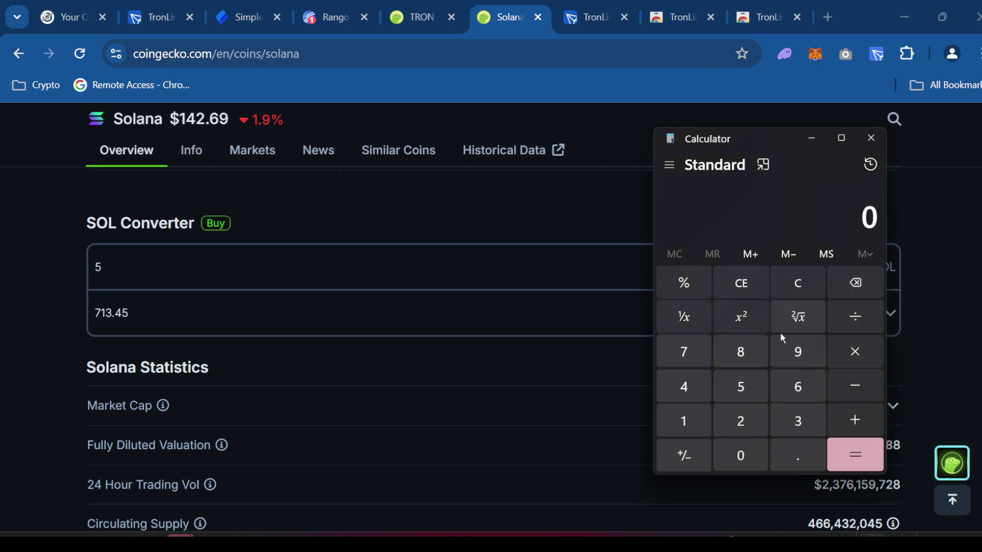
left_click(684, 354)
left_click(683, 418)
left_click(791, 423)
left_click(969, 172)
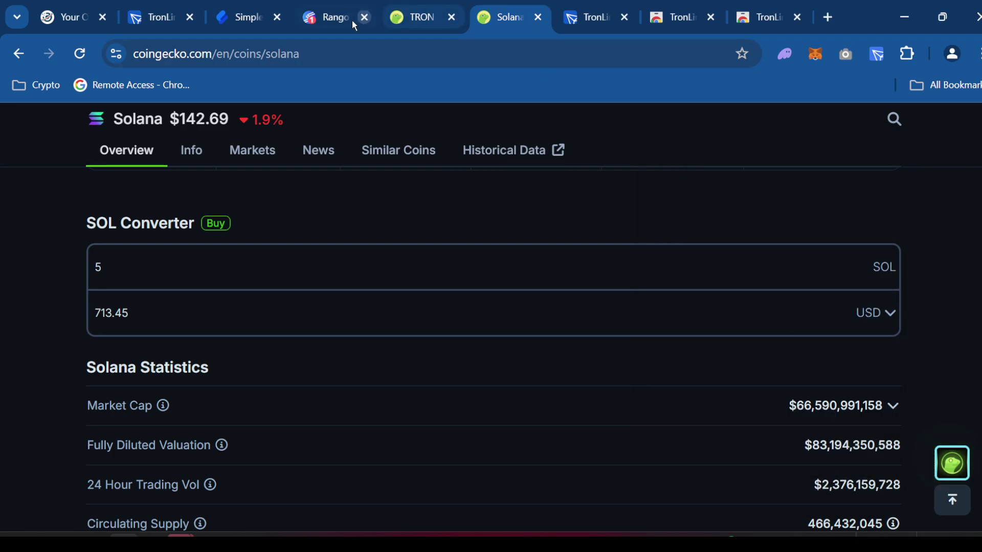
- Enter 4440 in CoinGecko's TRX converter, valuing it at about 705.41 USD
left_click(234, 23)
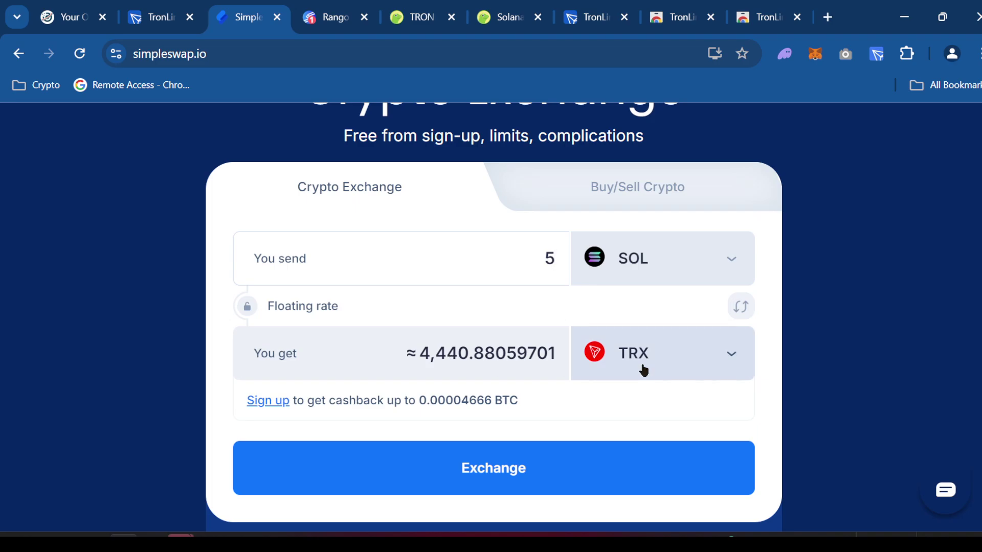
left_click(422, 23)
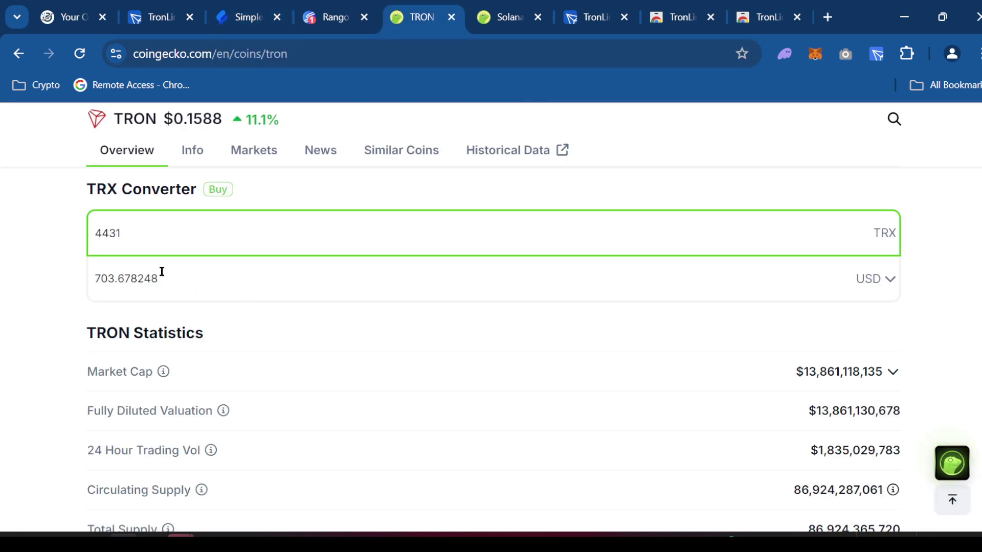
double_click(133, 244)
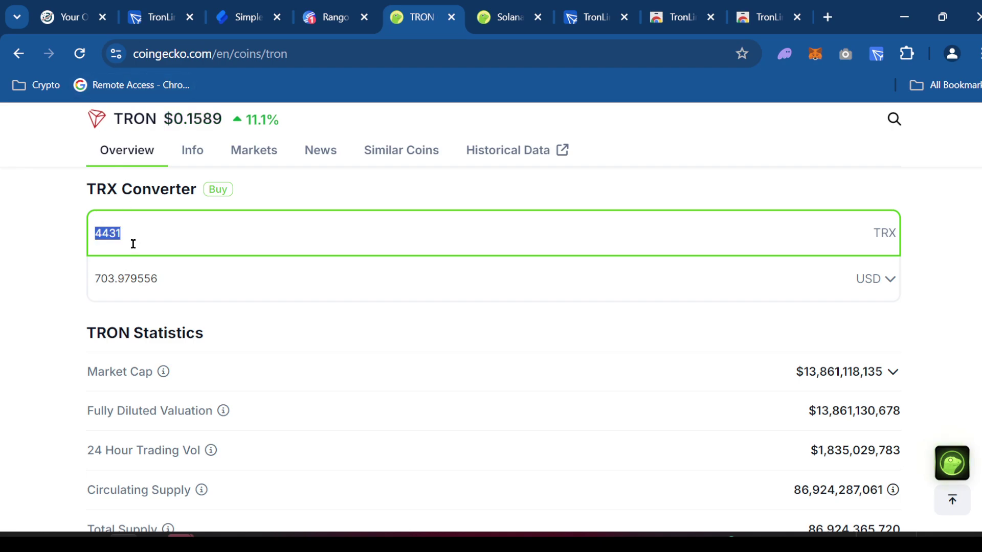
type("4440")
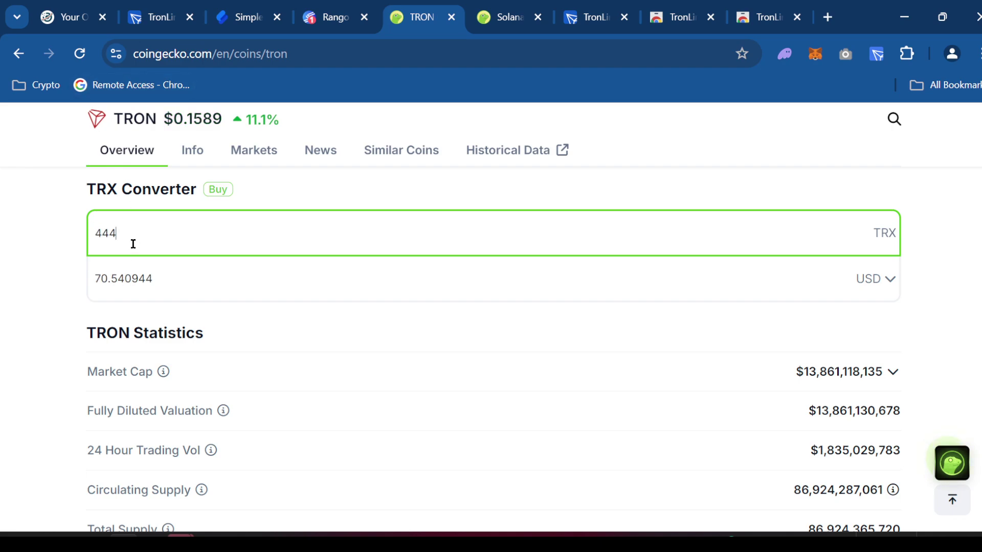
- Compute 713 − 705 = 8 in the calculator and return to the Solana page
left_click(266, 208)
key("alt+Tab")
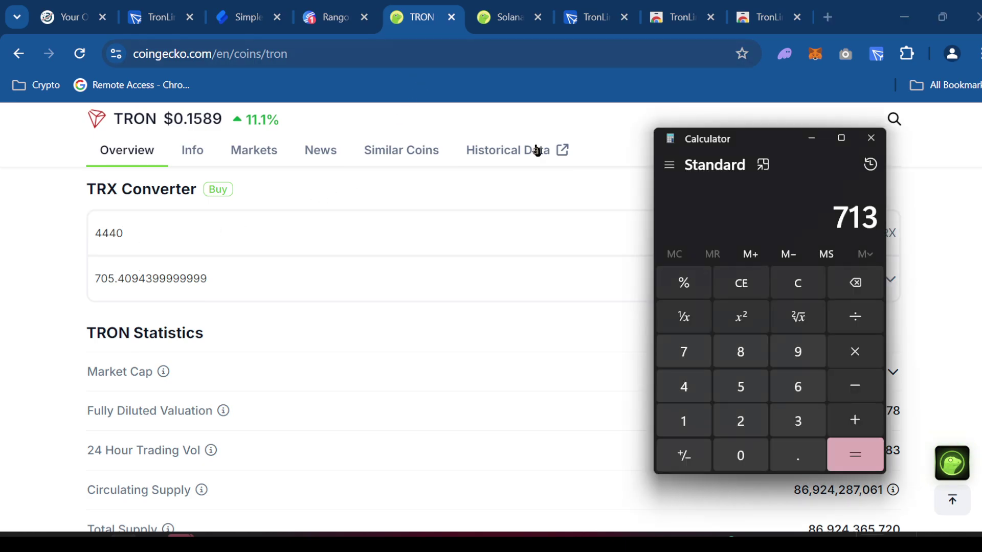
left_click(856, 384)
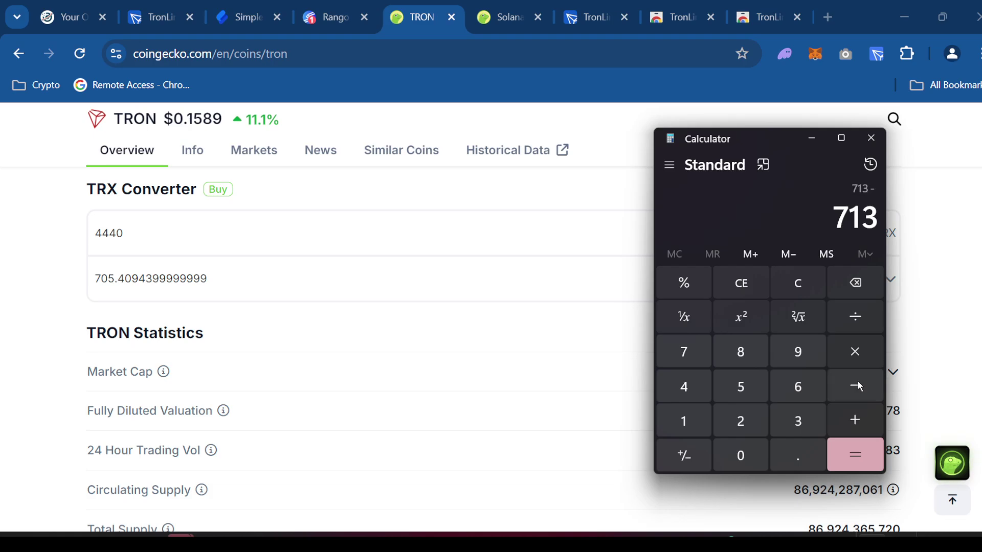
left_click(693, 353)
left_click(745, 446)
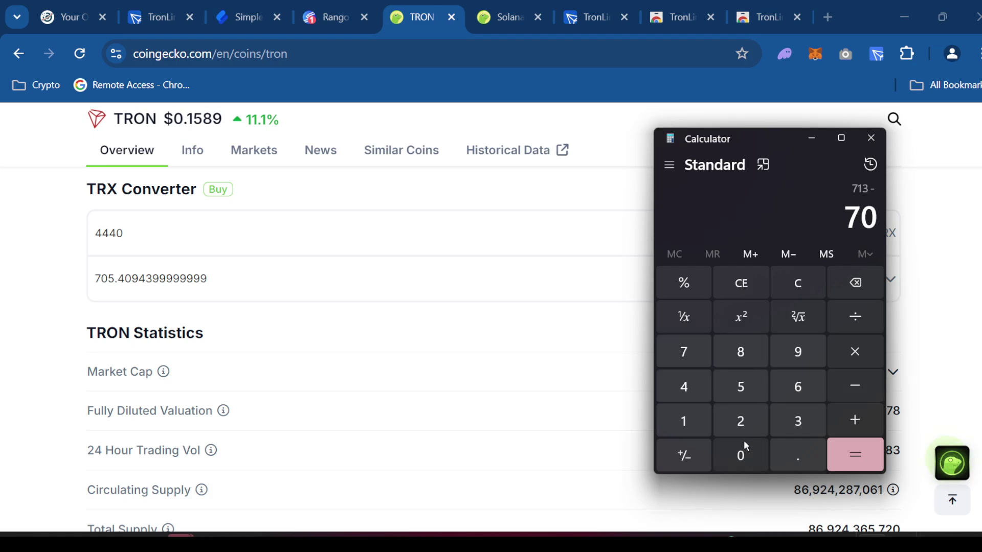
left_click(750, 388)
left_click(848, 456)
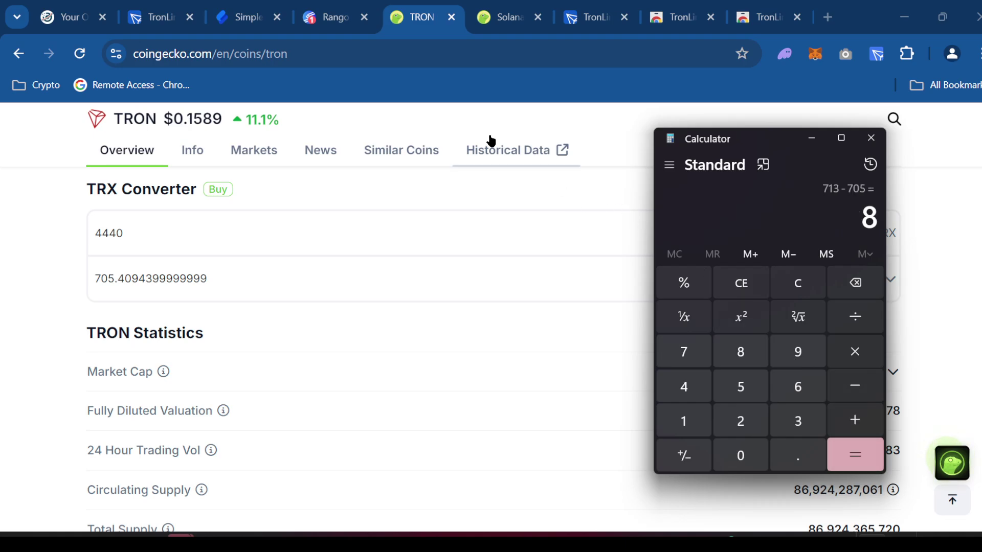
left_click(504, 29)
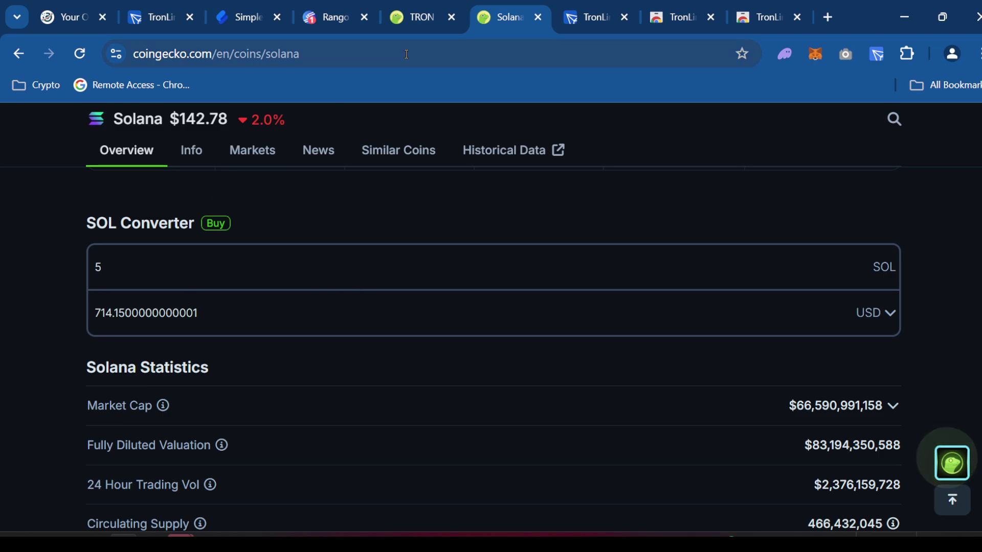
- Start the 5 SOL to TRX exchange, then focus the recipient's TRON address field
left_click(220, 18)
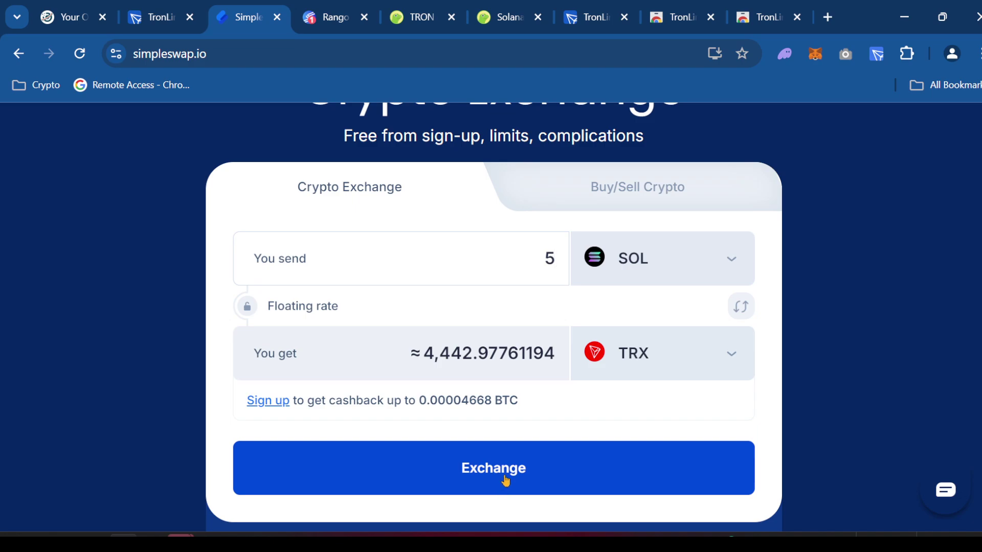
left_click(537, 468)
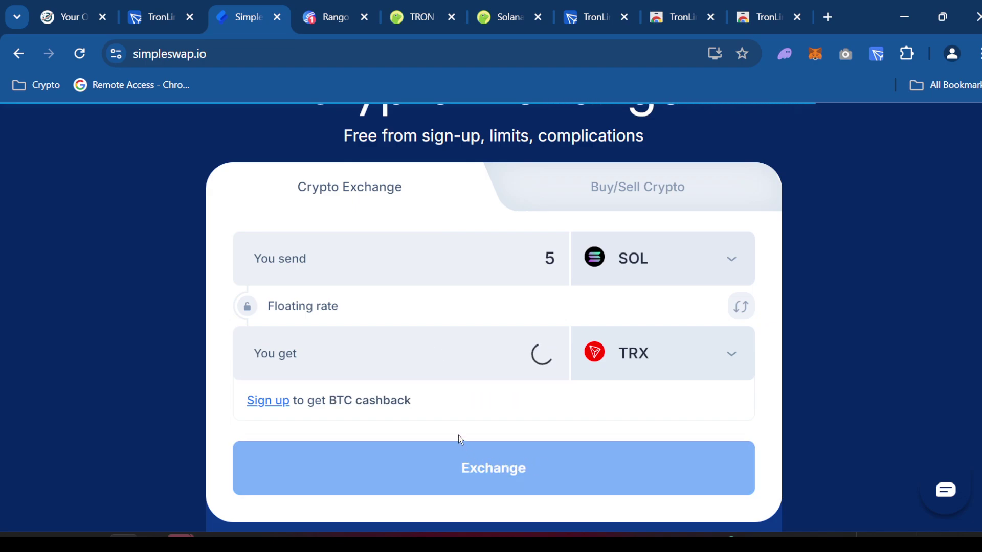
left_click(873, 58)
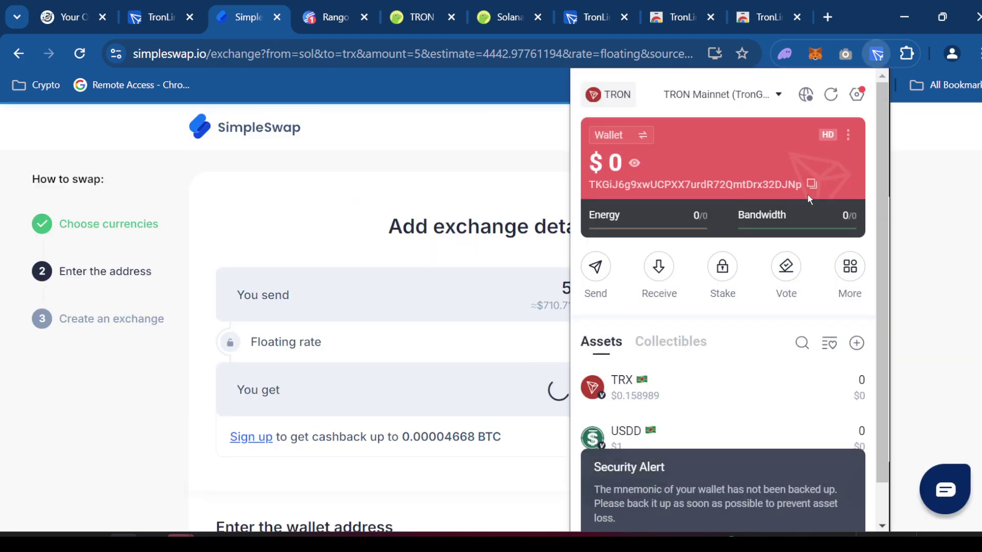
left_click(936, 238)
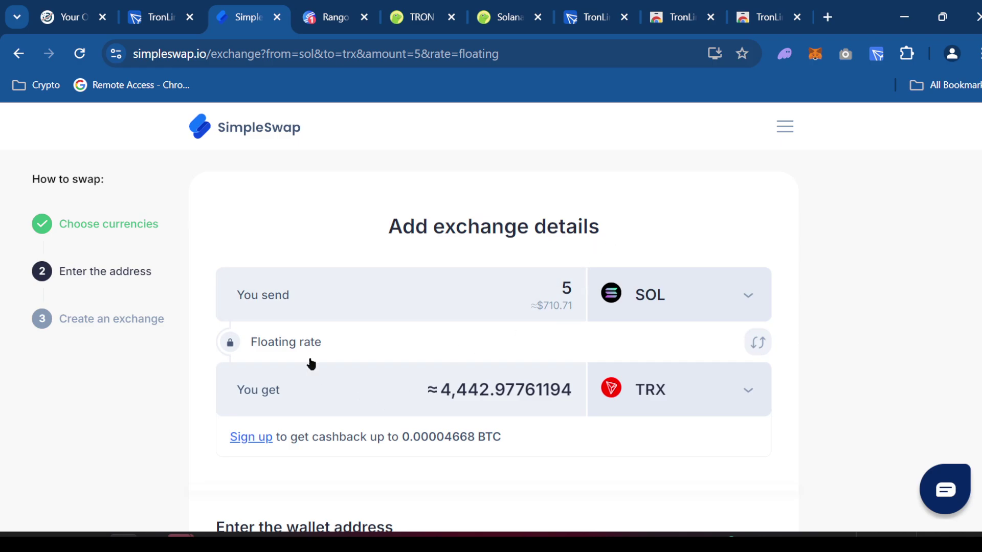
scroll(312, 355, "down", 3)
left_click(319, 410)
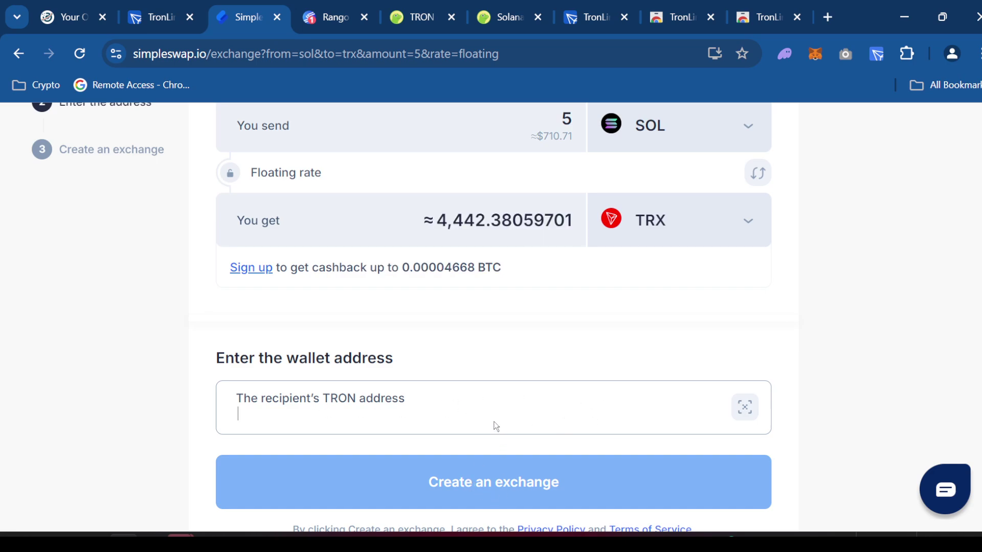
- Start TronLink's wallet backup with Back Up Now and enter the wallet password
left_click(877, 53)
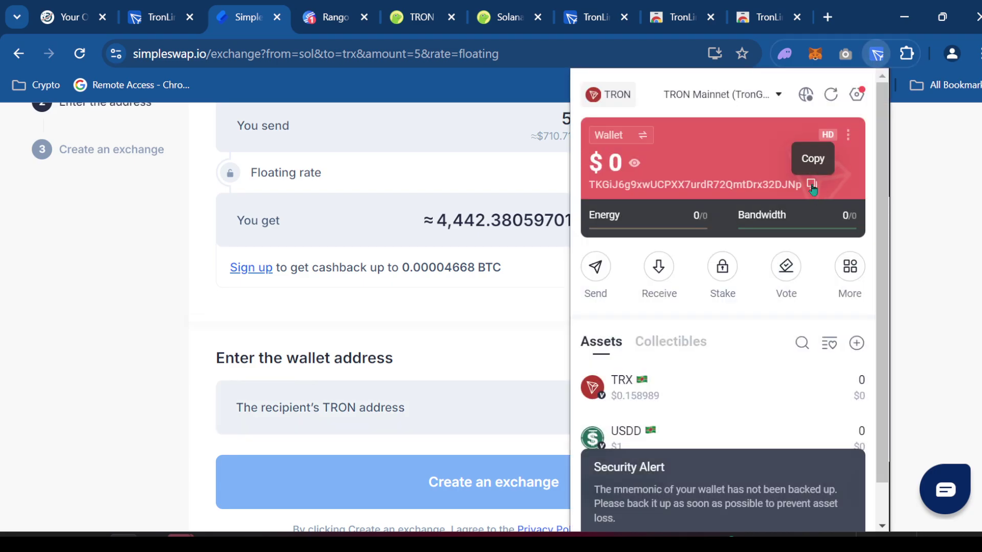
left_click(812, 185)
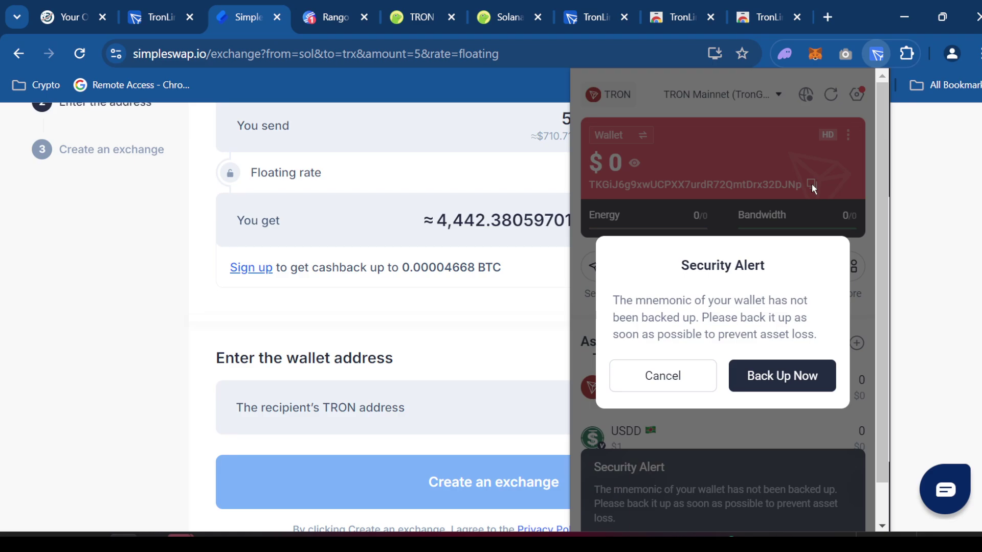
left_click(699, 374)
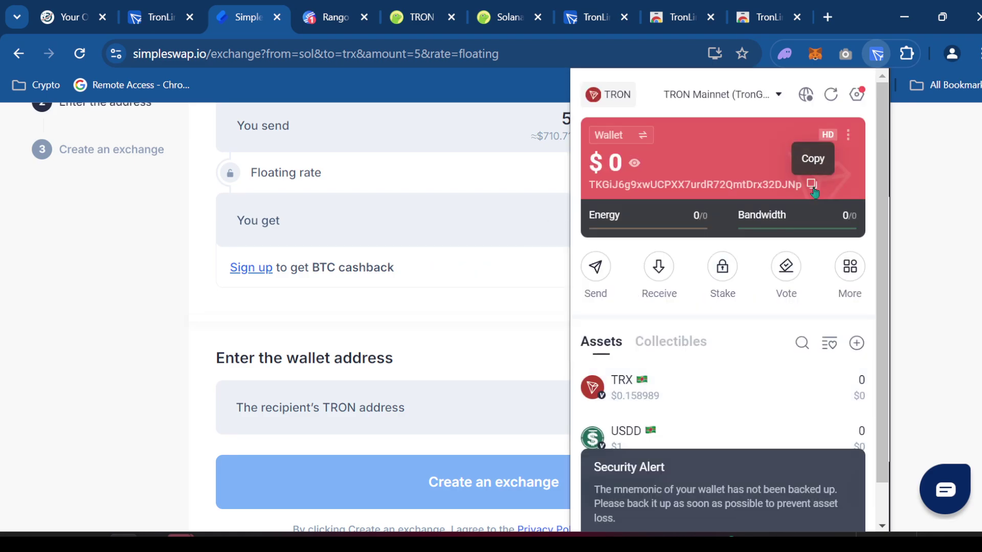
left_click(813, 187)
left_click(782, 376)
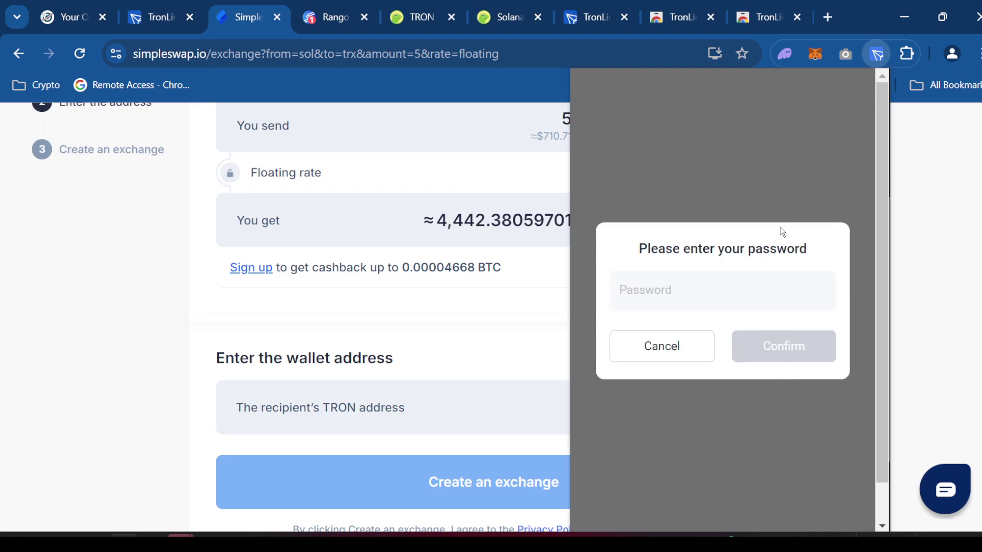
type("********")
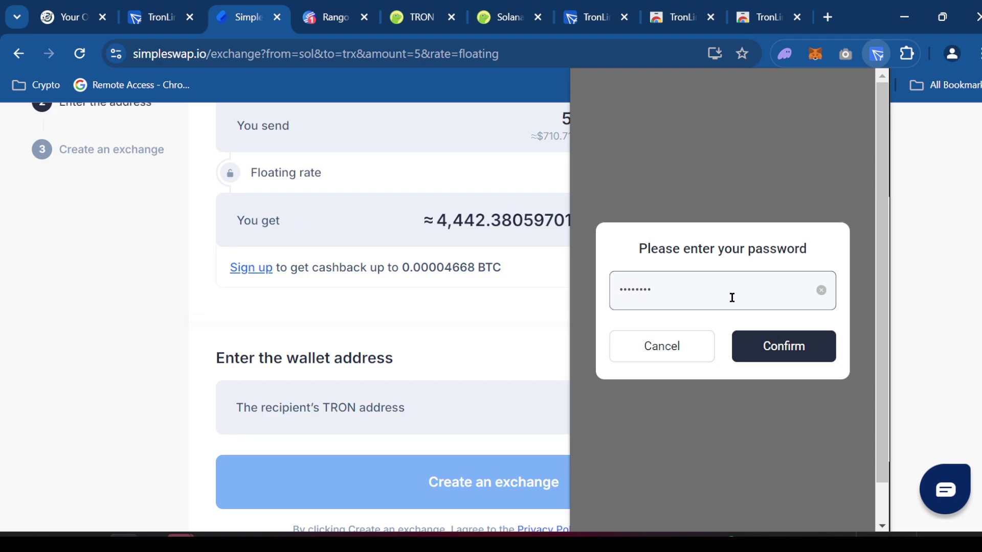
type("**")
key("Return")
- Reveal and copy the 12-word recovery phrase, then mark it as already backed up
scroll(728, 297, "down", 1)
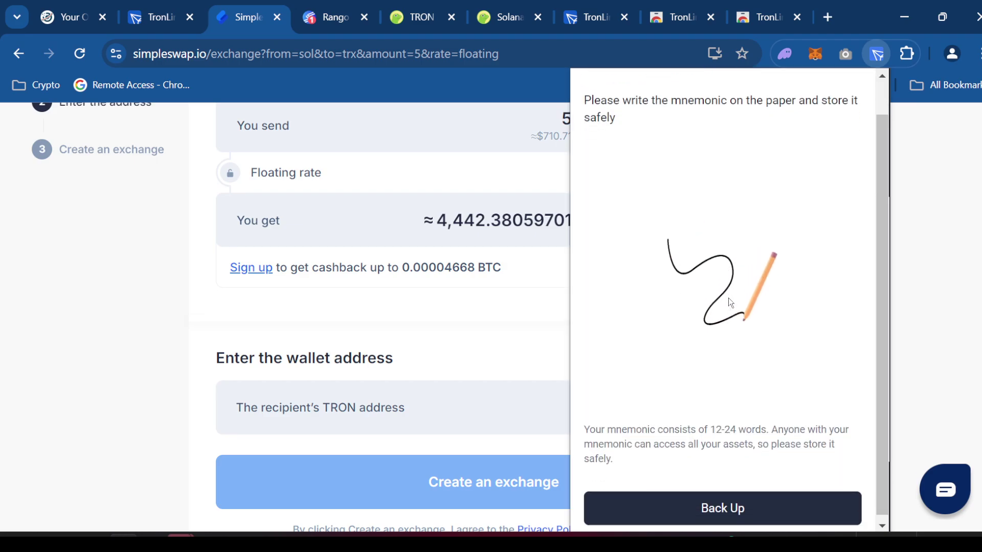
left_click(745, 500)
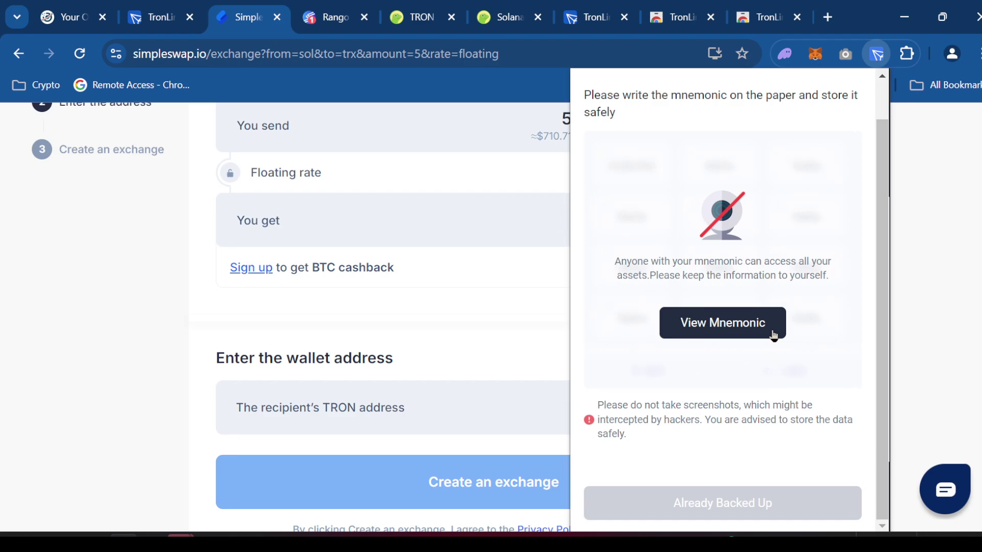
left_click(726, 327)
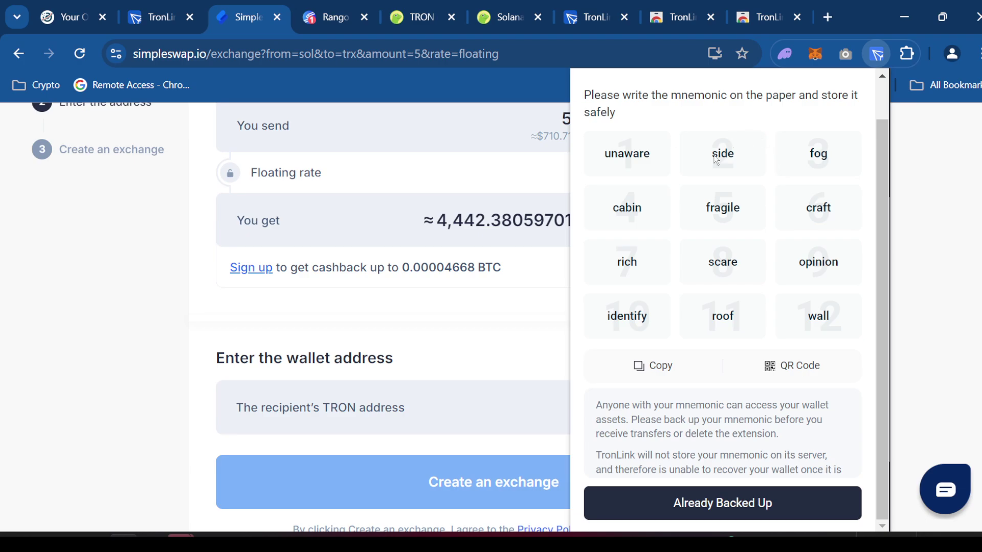
left_click(672, 367)
left_click(771, 497)
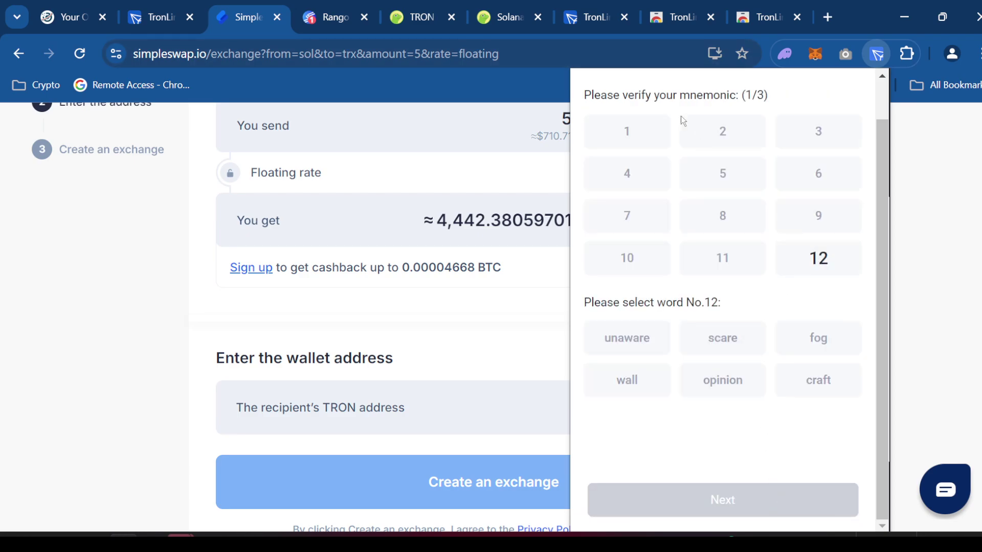
- Paste the copied recovery phrase into the browser address bar for reference
left_click(478, 54)
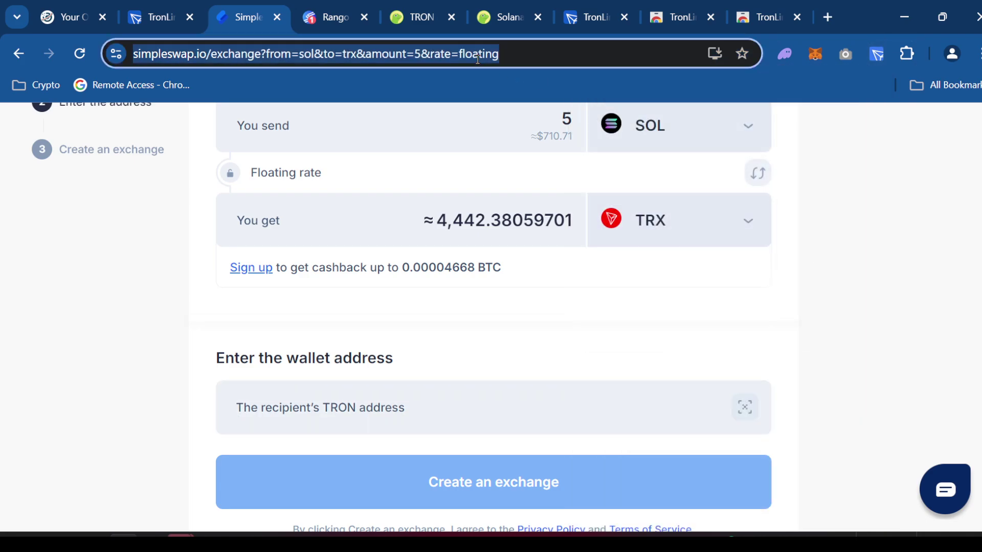
key("ctrl+v")
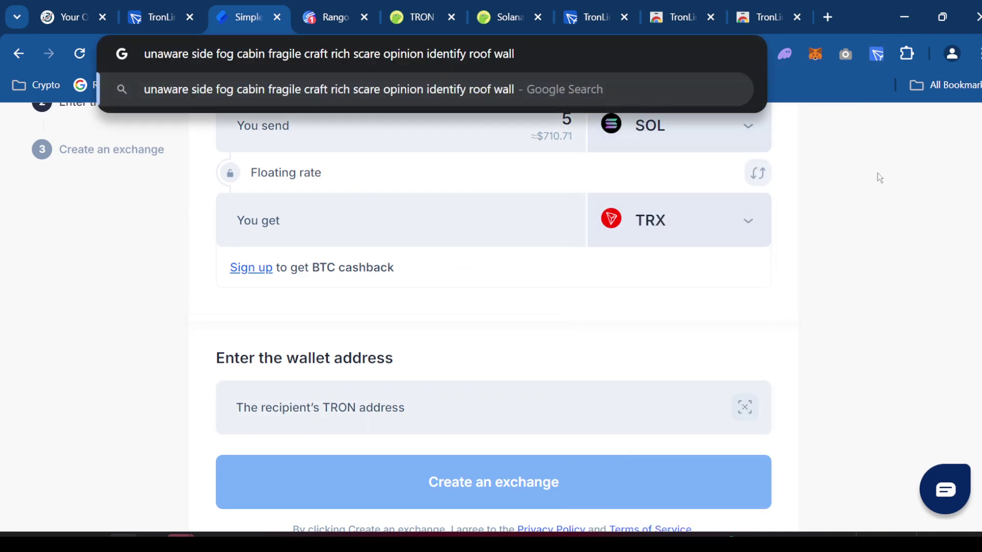
left_click(875, 62)
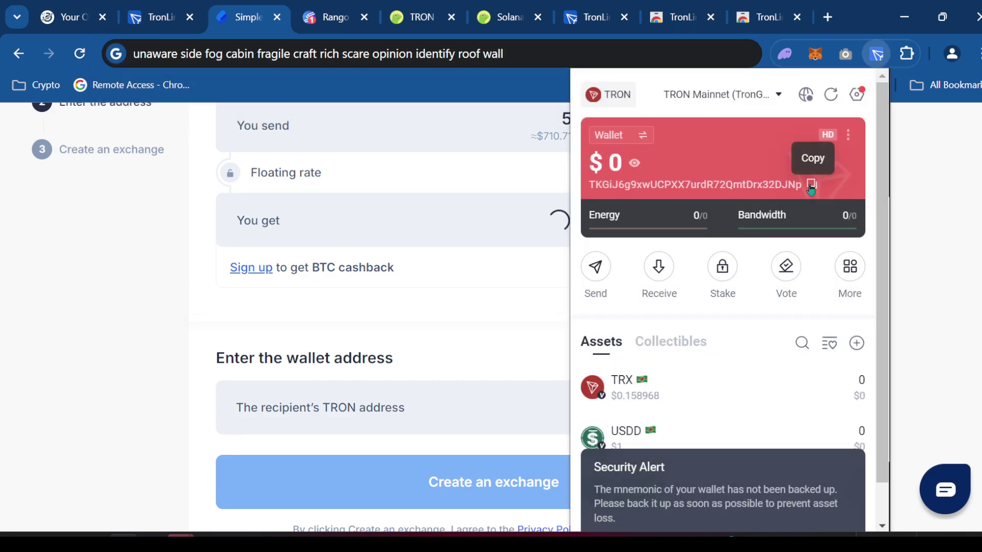
- Restart the backup by entering the wallet password and reveal the recovery phrase again
left_click(792, 378)
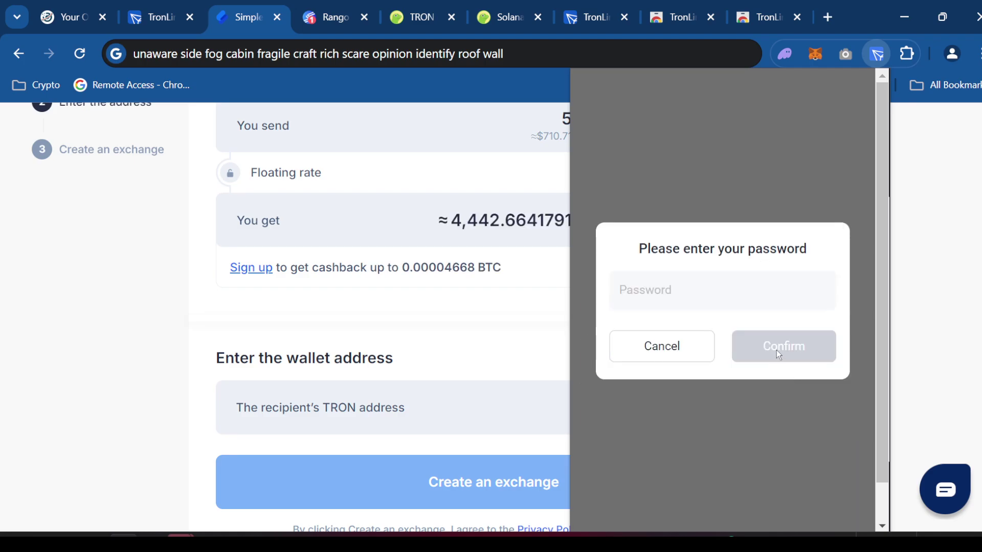
left_click(694, 298)
type("••")
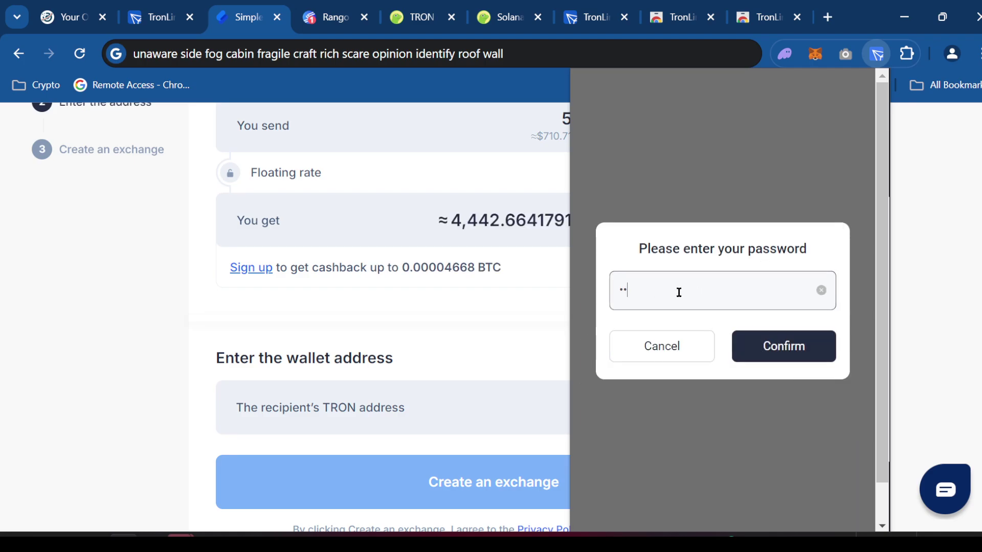
key("BackSpace")
key("BackSpace")
key("BackSpace")
key("BackSpace")
key("BackSpace")
type("•••••••••")
key("Return")
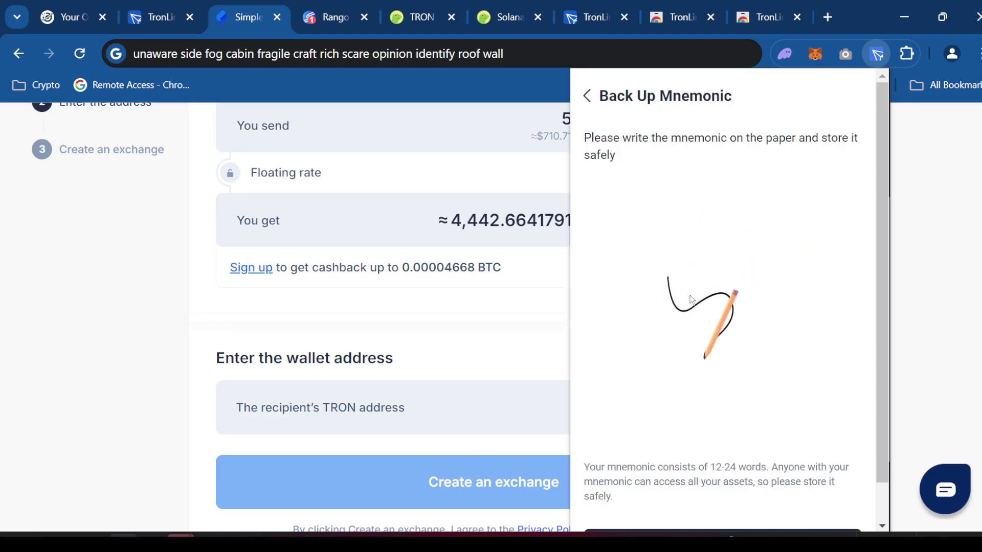
scroll(785, 288, "down", 1)
left_click(745, 505)
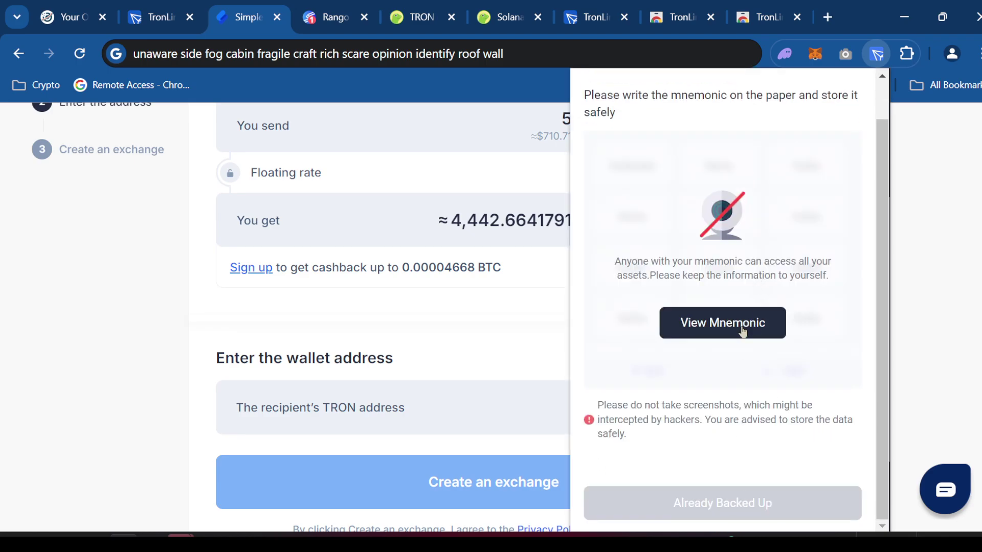
left_click(742, 332)
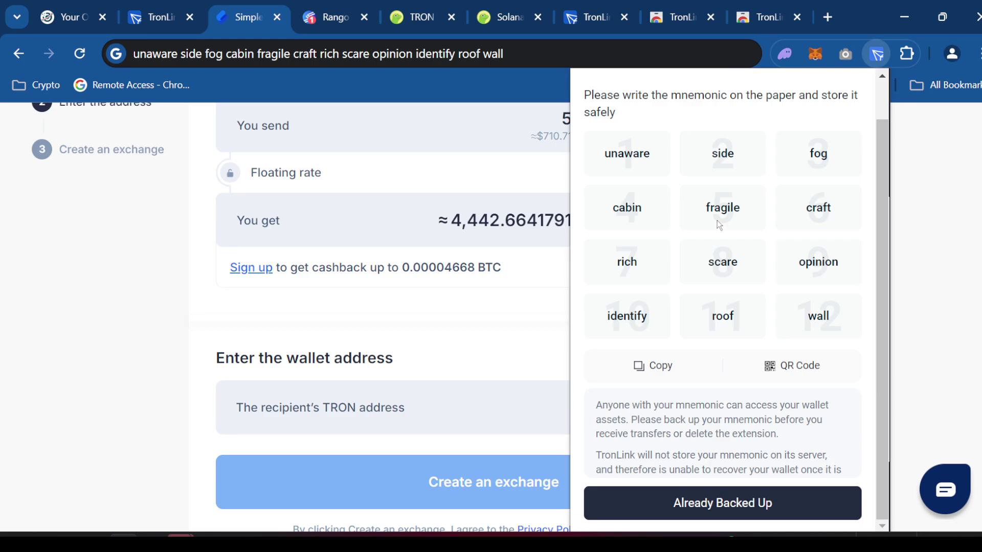
- Pass the recovery-phrase check by picking words No.5, No.2 and No.3, then confirm
left_click(760, 504)
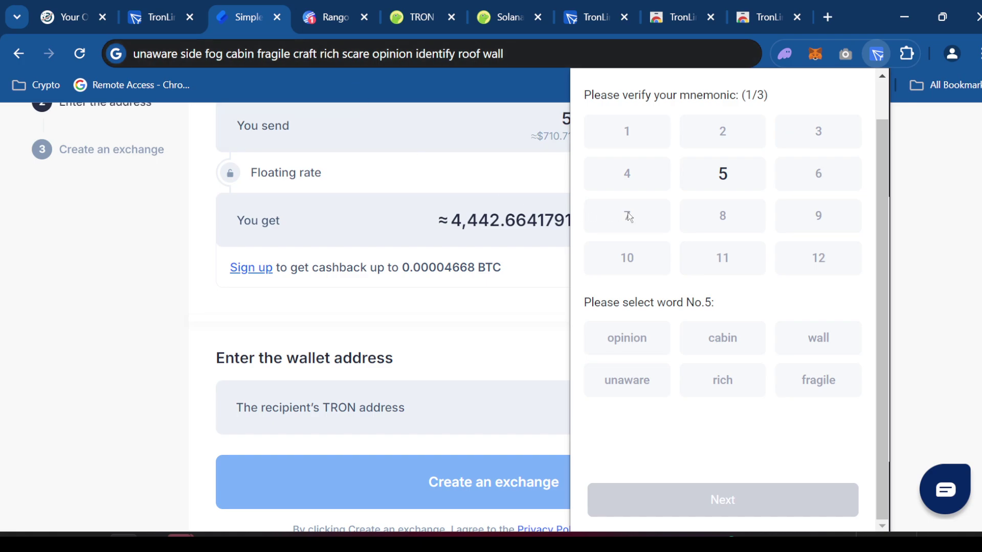
left_click(821, 389)
left_click(786, 500)
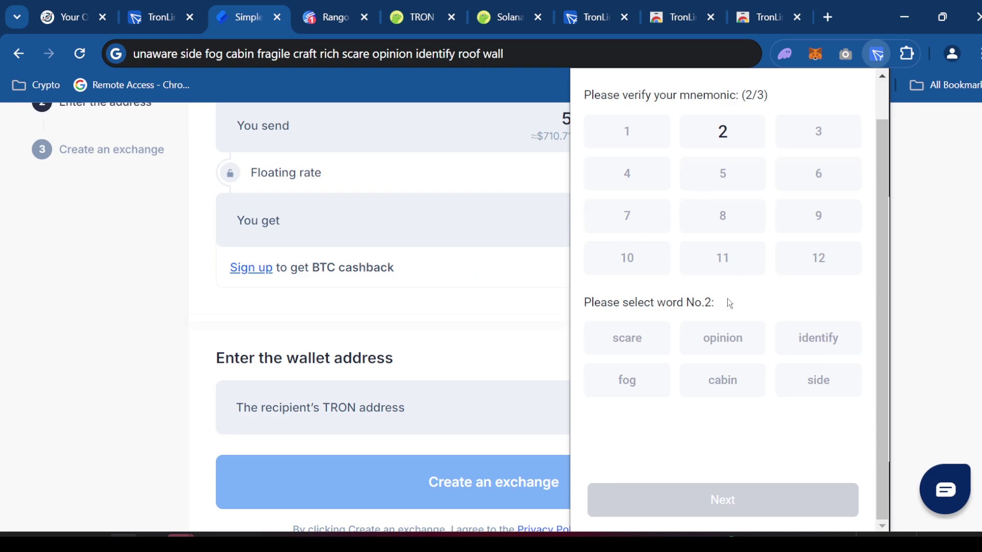
left_click(813, 378)
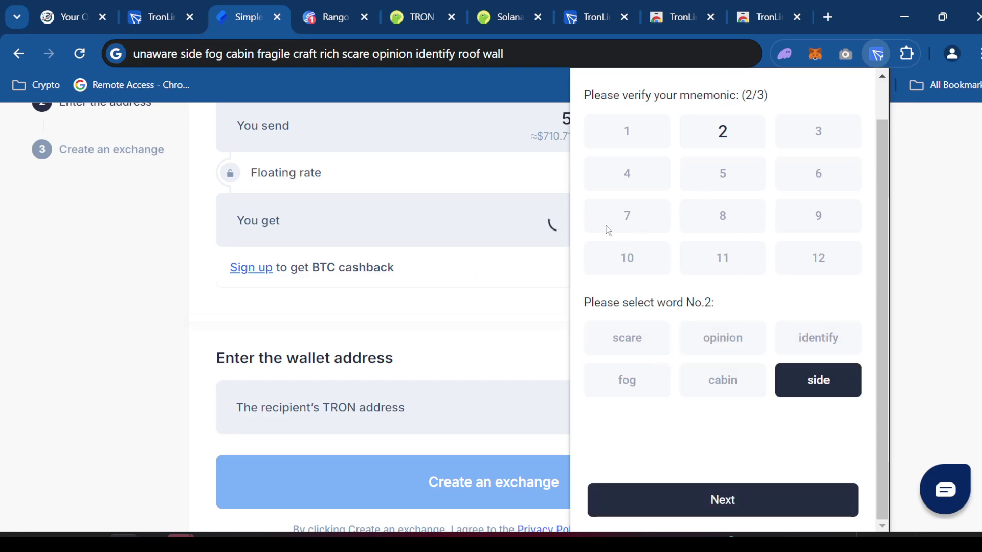
left_click(703, 500)
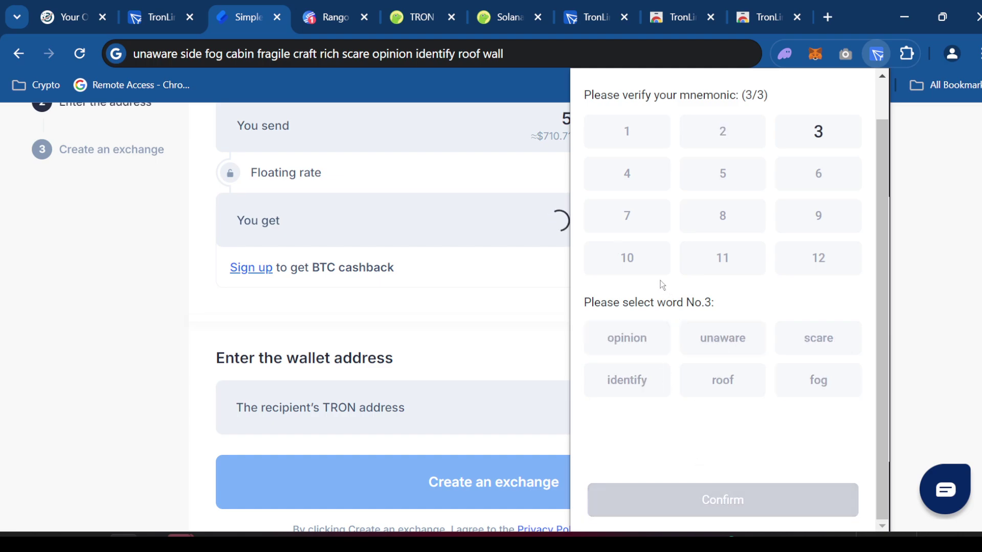
left_click(812, 387)
left_click(753, 501)
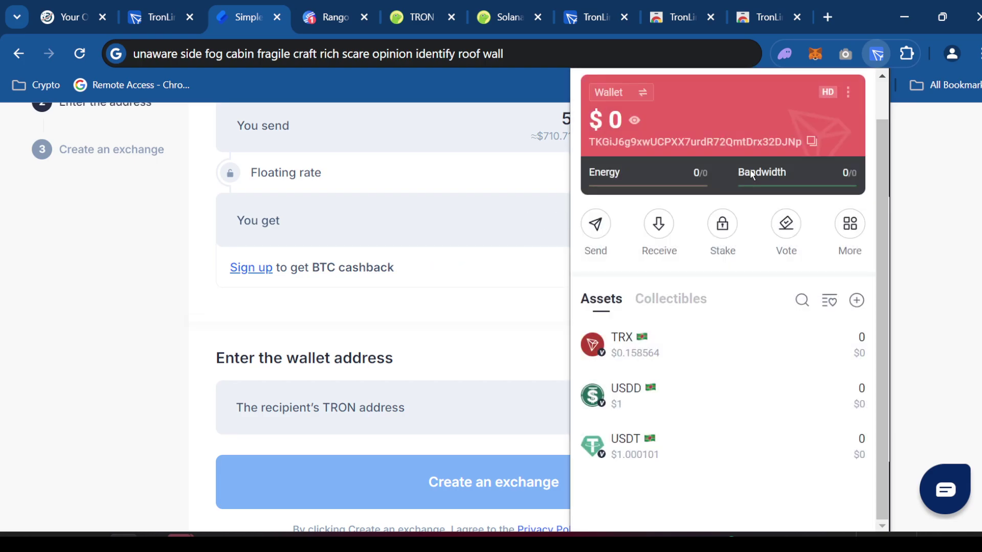
- Paste the TronLink TRON address as recipient and create the 5 SOL to TRX exchange
left_click(813, 142)
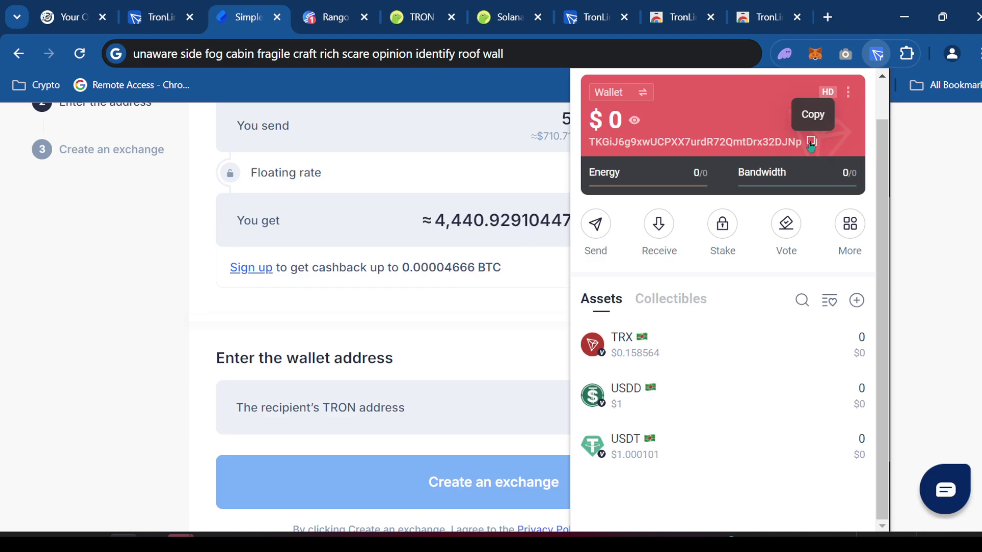
left_click(413, 409)
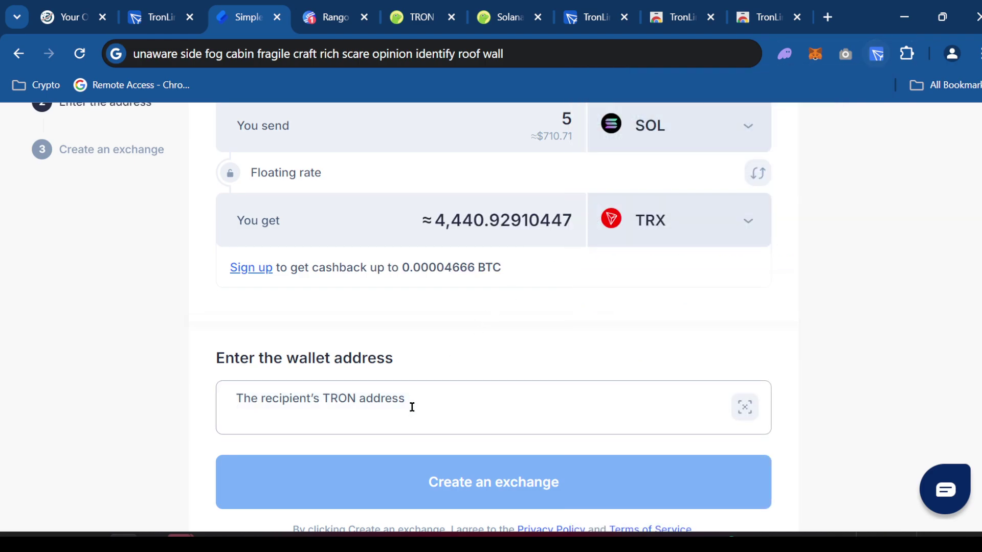
key("ctrl+v")
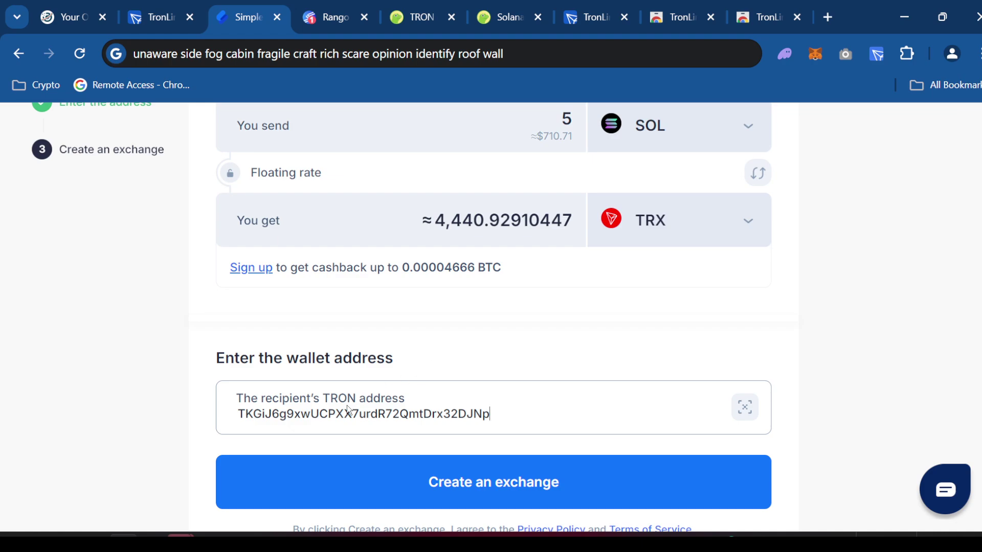
left_click(485, 495)
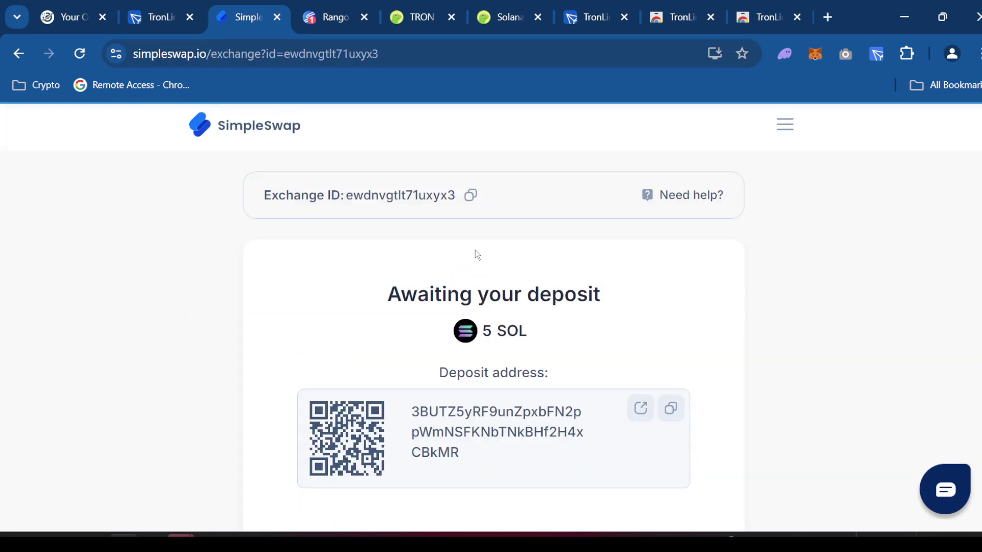
- Copy the SOL deposit address from the Awaiting your deposit page and select its text
scroll(611, 335, "down", 1)
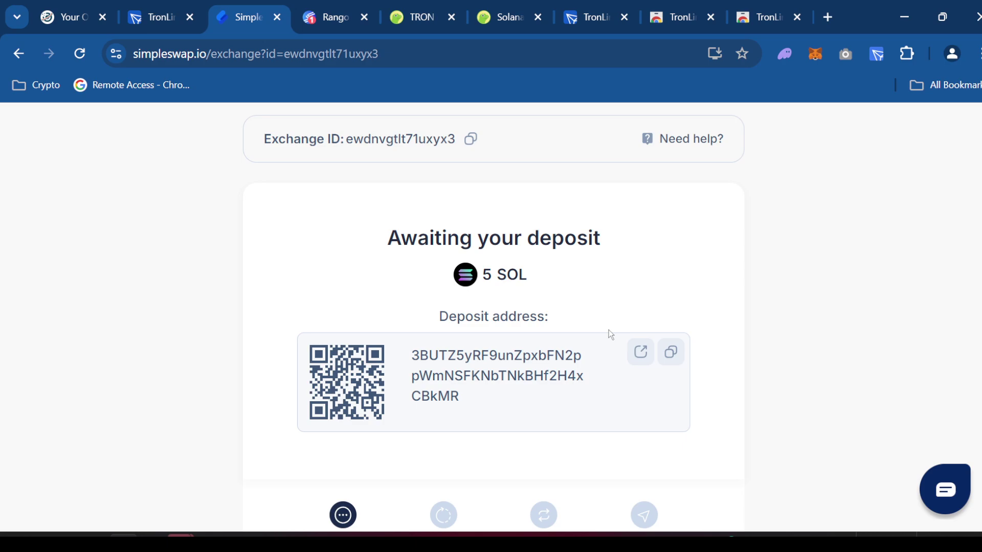
scroll(611, 335, "down", 1)
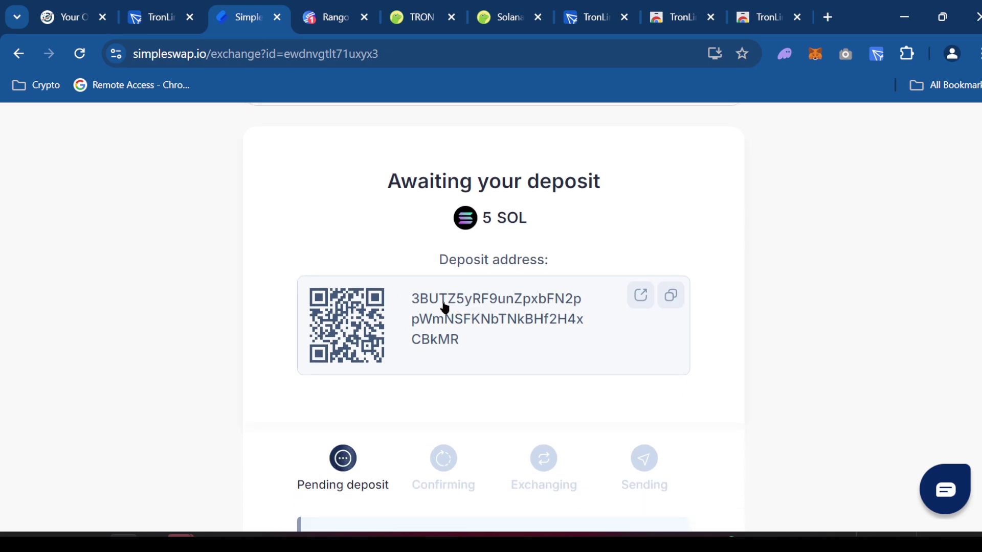
left_click(680, 303)
left_click_drag(465, 342, 408, 297)
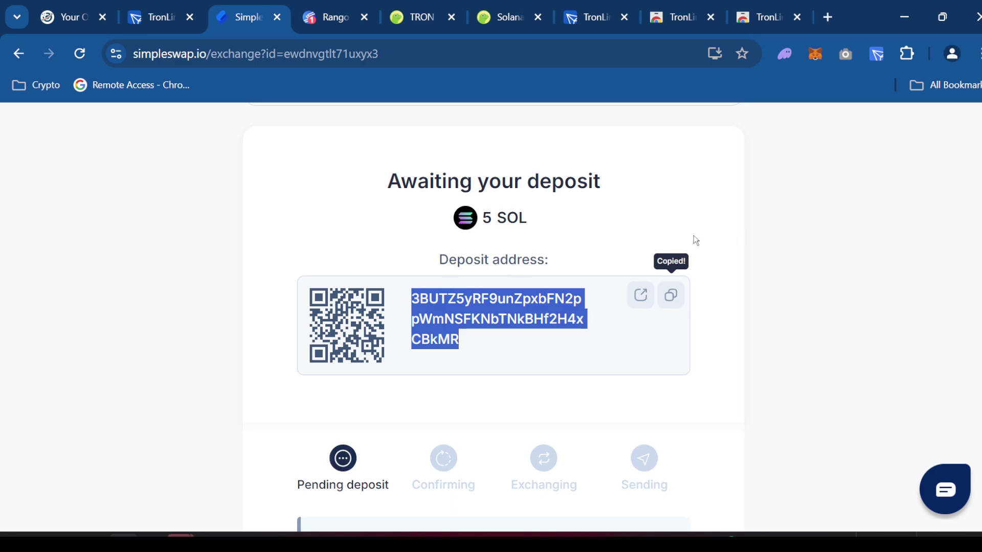